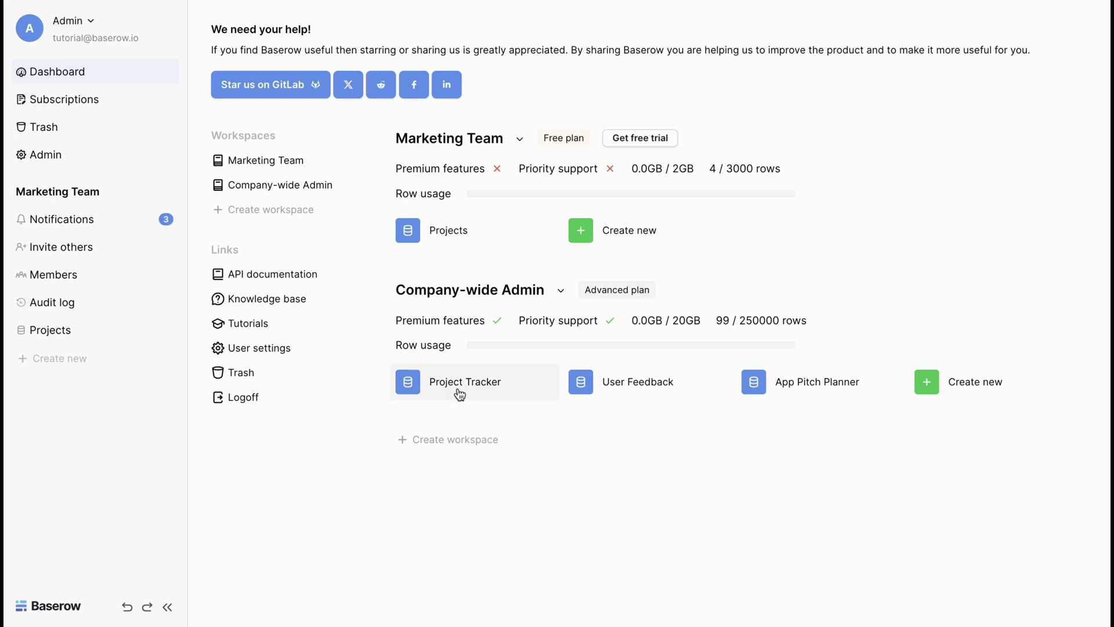
- Browse the Project Tracker Projects, App Pitch Planner Outline and User Feedback Users tables, then return to the dashboard
left_click(457, 387)
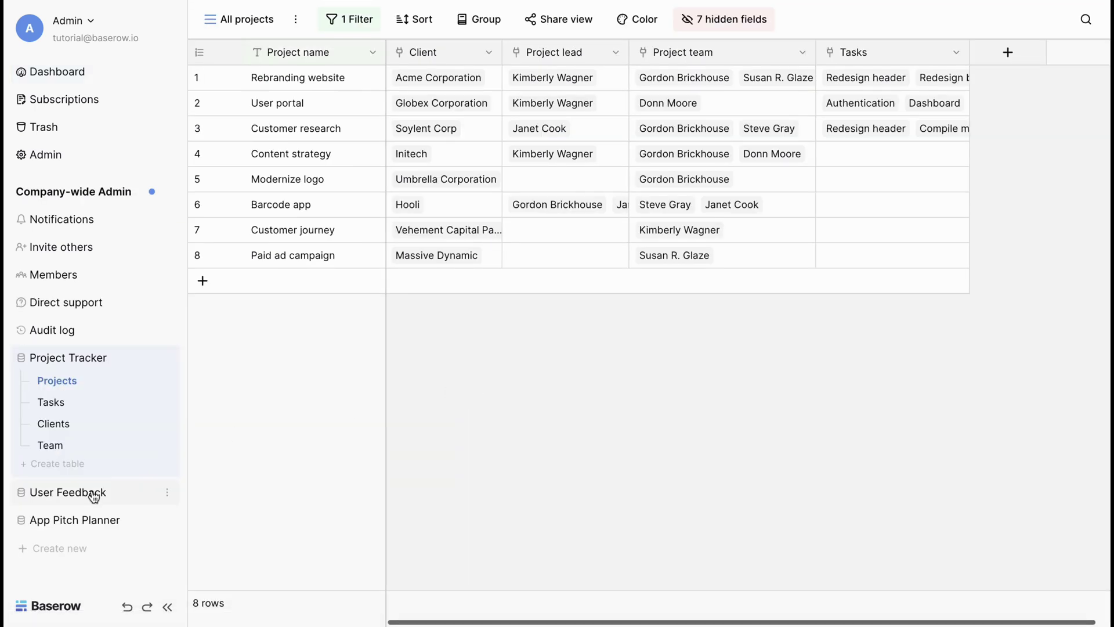
left_click(93, 493)
left_click(93, 496)
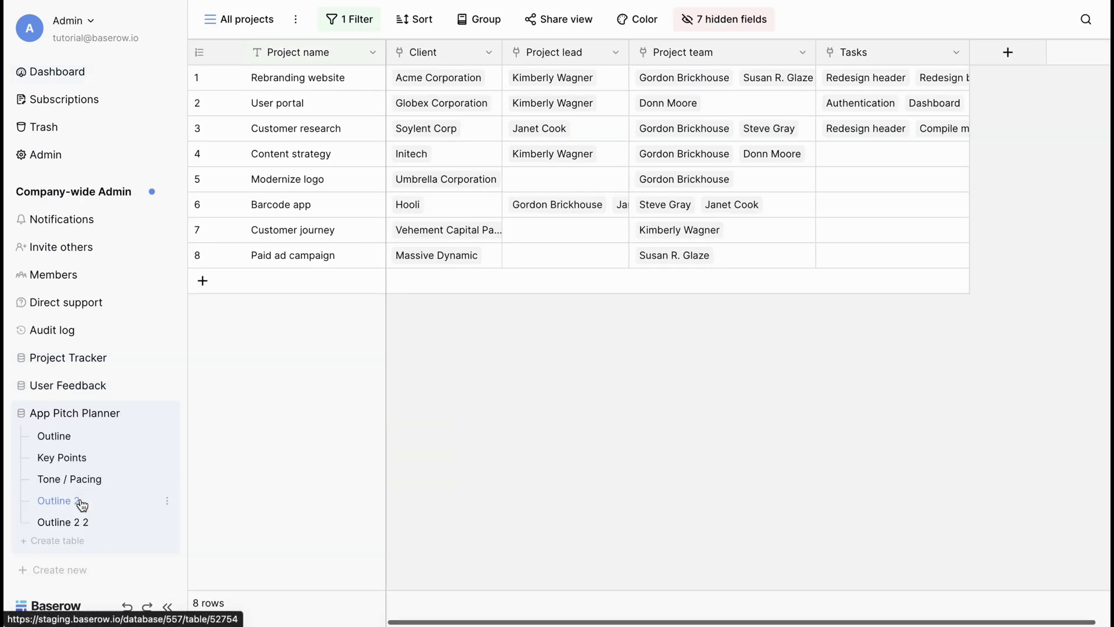
left_click(60, 441)
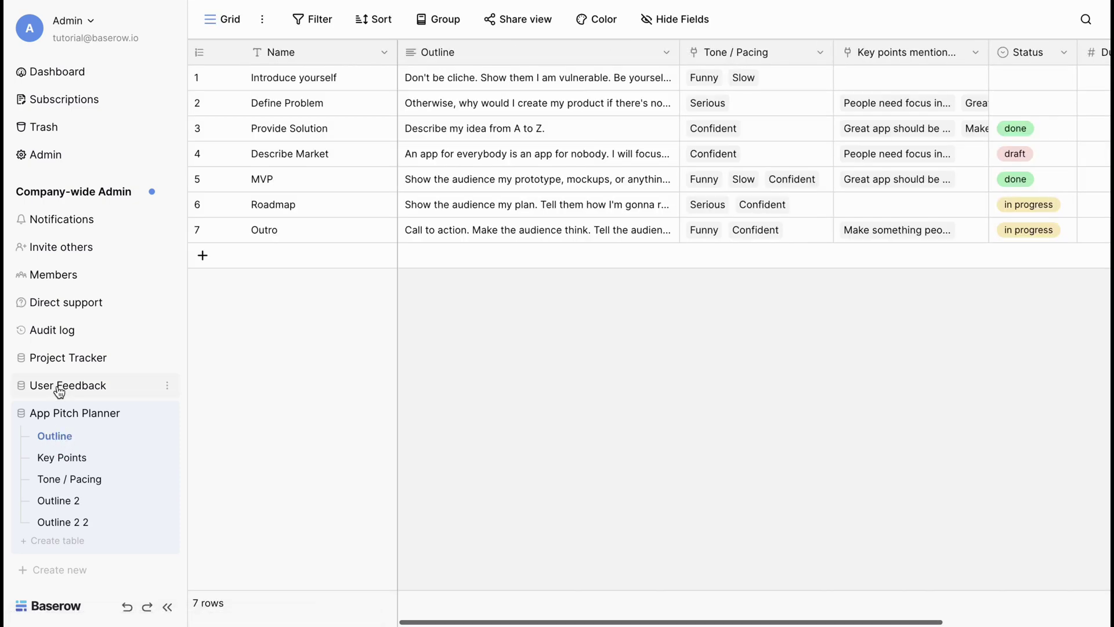
left_click(53, 385)
left_click(57, 415)
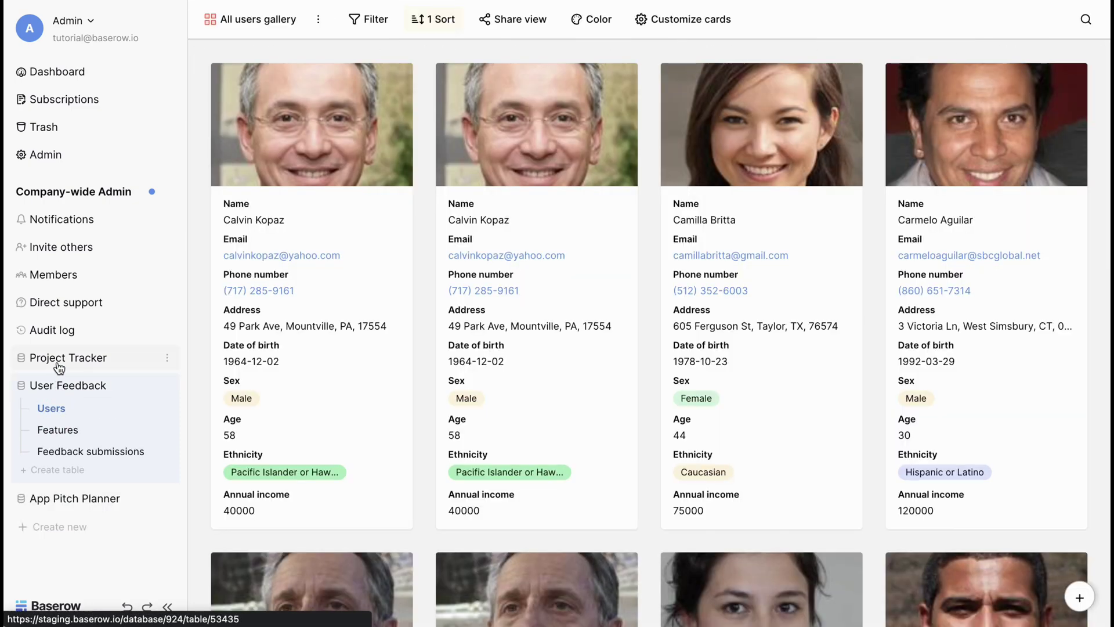
left_click(58, 362)
left_click(54, 381)
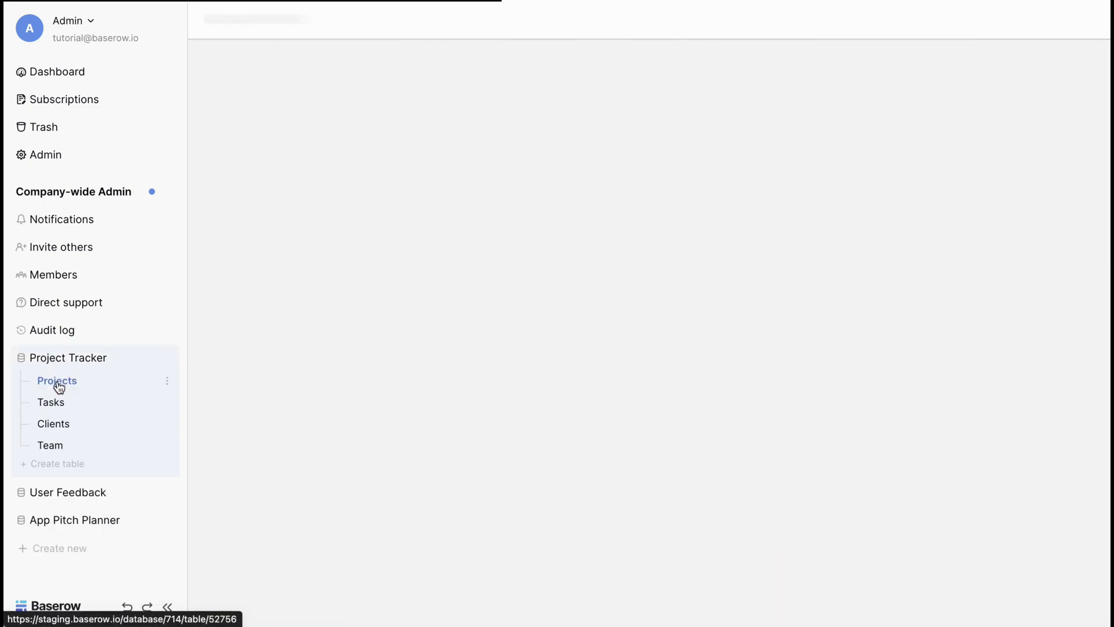
left_click(56, 72)
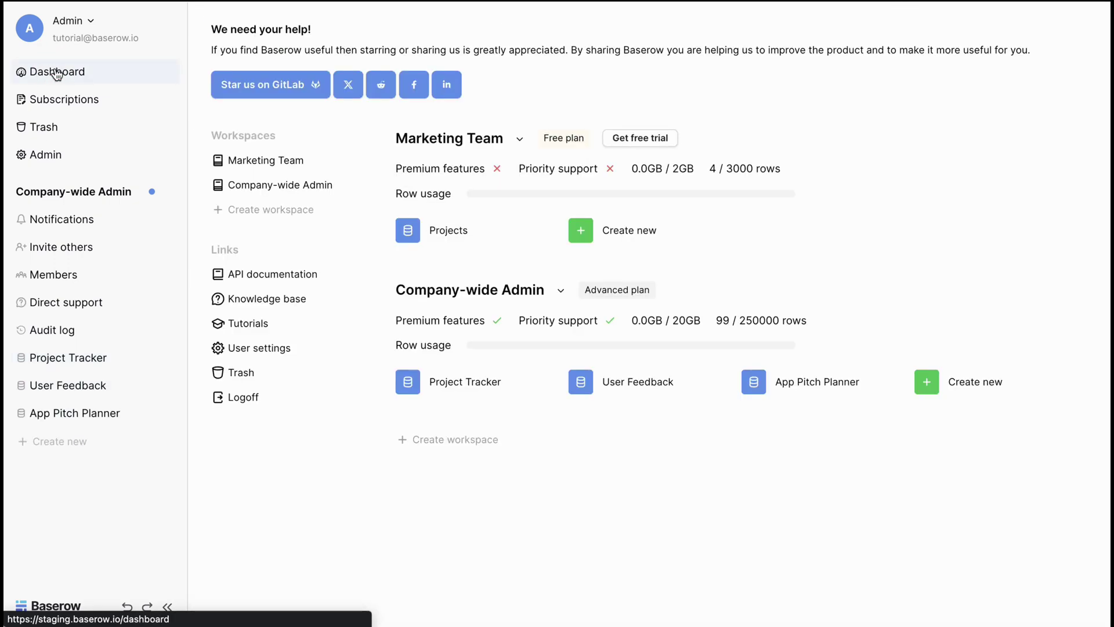
- Add a blank database named 'Campaigns' under Marketing Team and go back to the dashboard
left_click(591, 230)
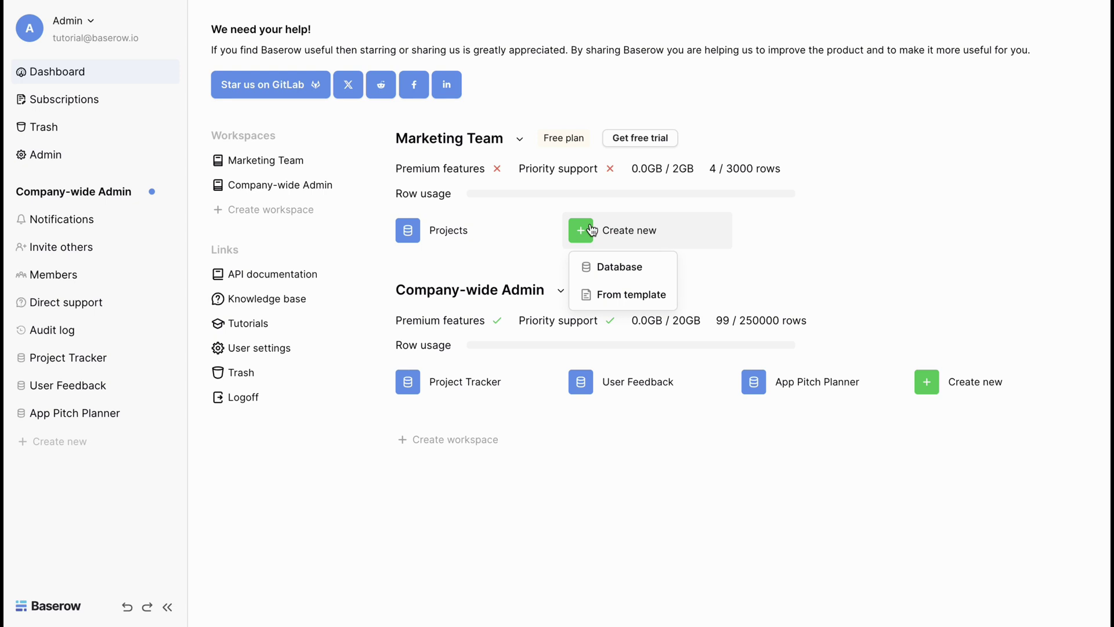
left_click(602, 268)
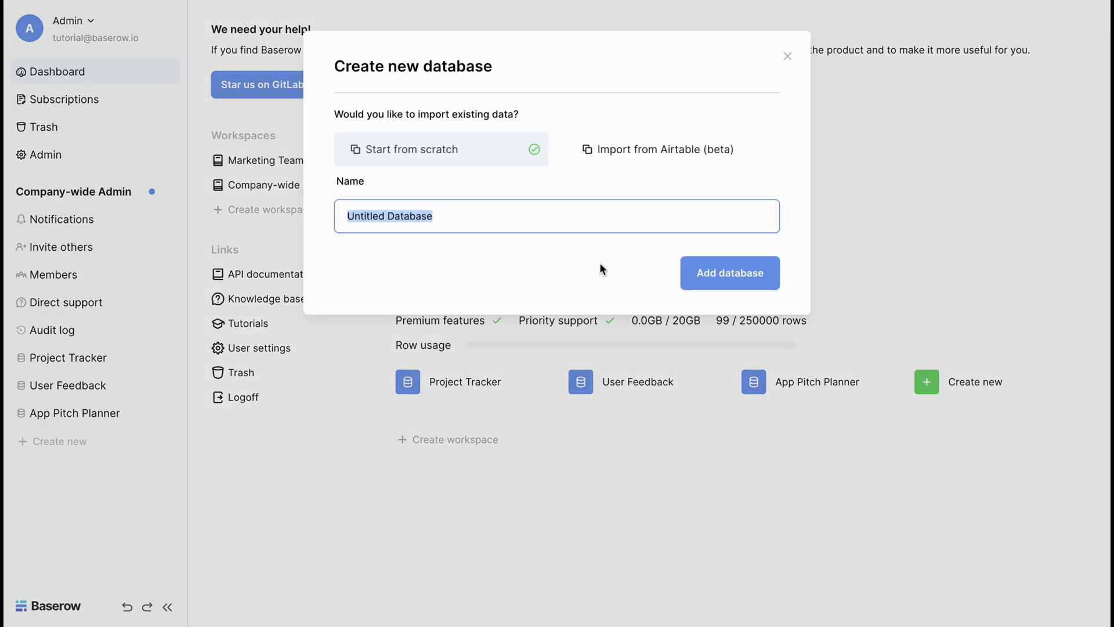
type("Campaign")
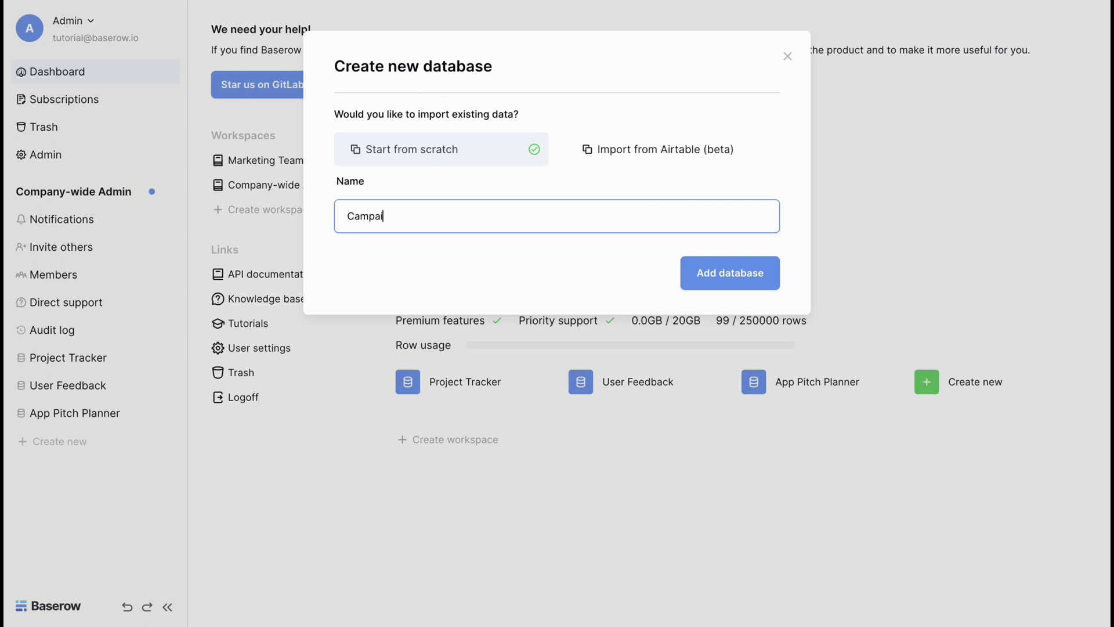
type("s")
left_click(771, 282)
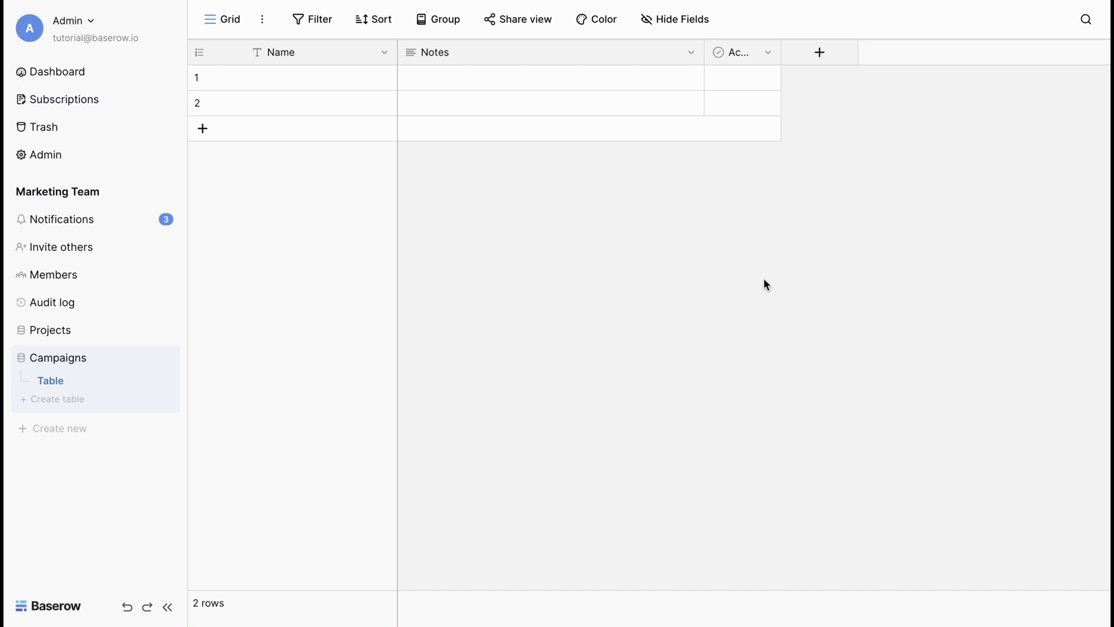
left_click(120, 78)
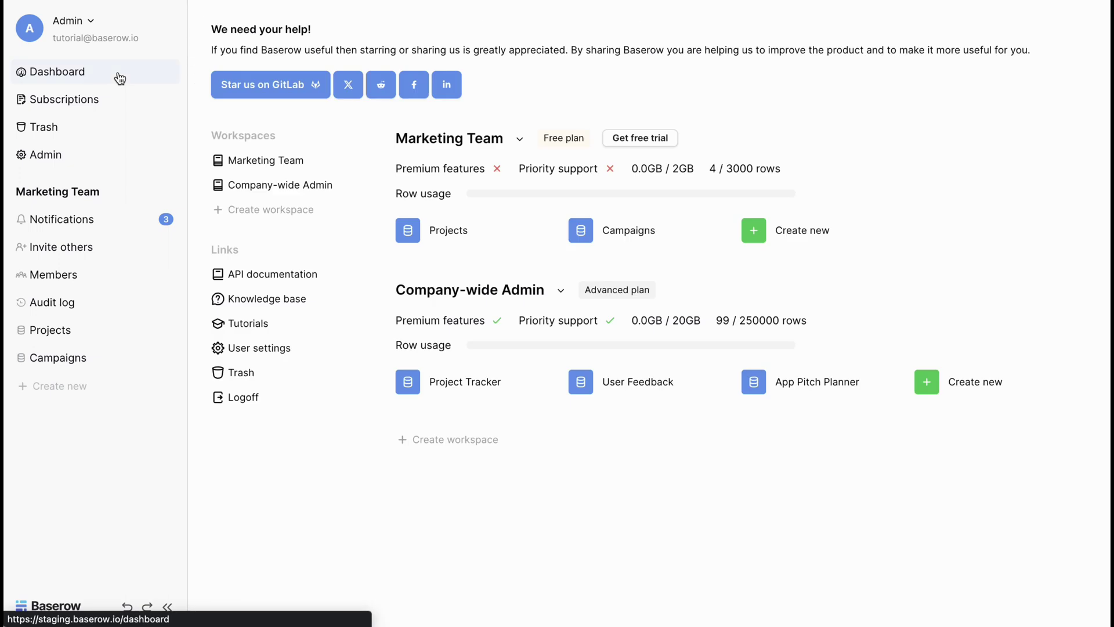
- Start a new Marketing Team database via Import from Airtable (beta), then bring up the Marketing base's share options
left_click(781, 232)
left_click(791, 265)
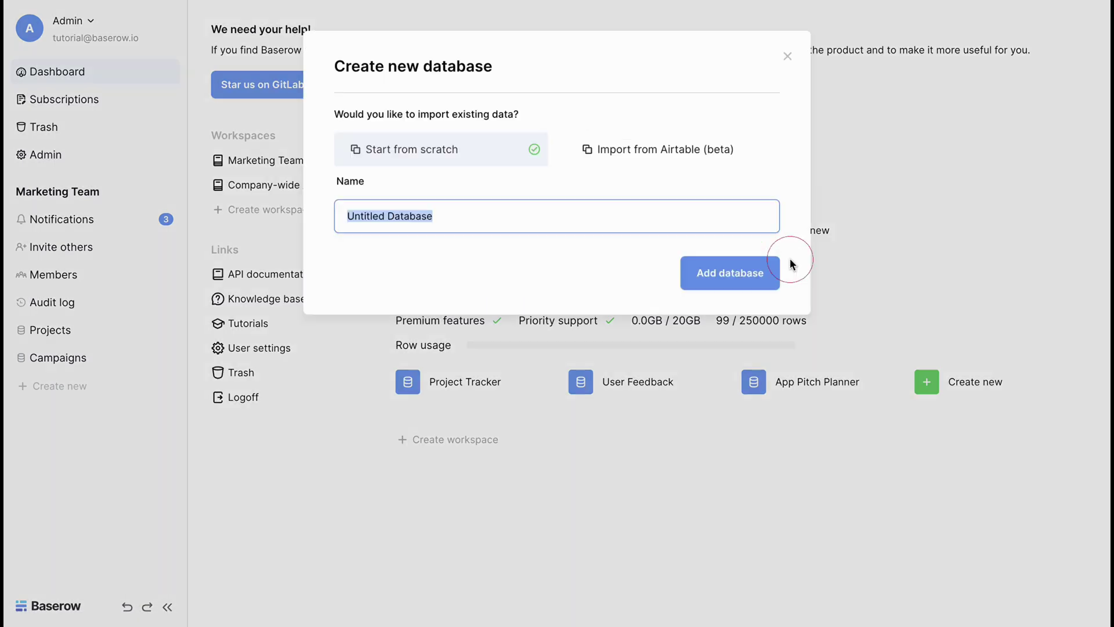
left_click(673, 143)
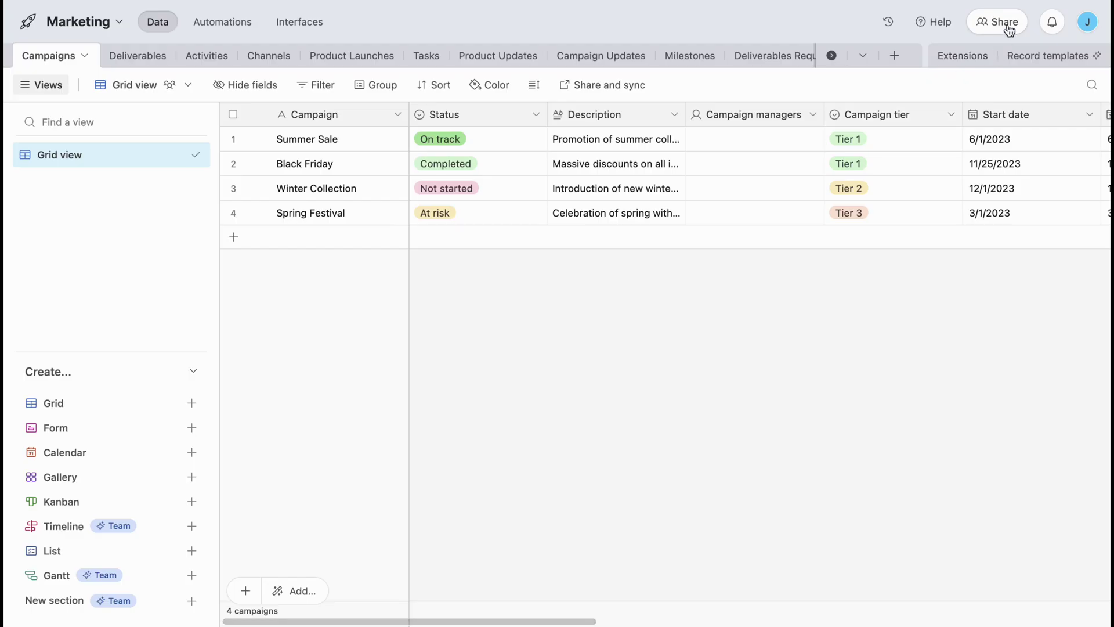
left_click(1002, 22)
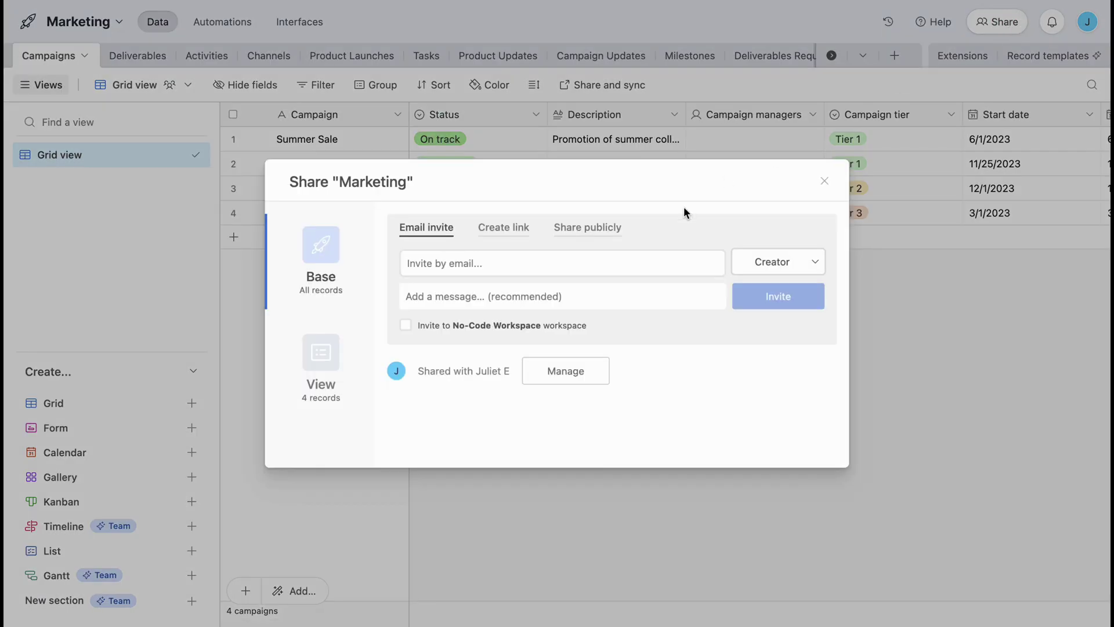
- Copy the Marketing base's public read-only shared link from Airtable's Share publicly settings
left_click(617, 229)
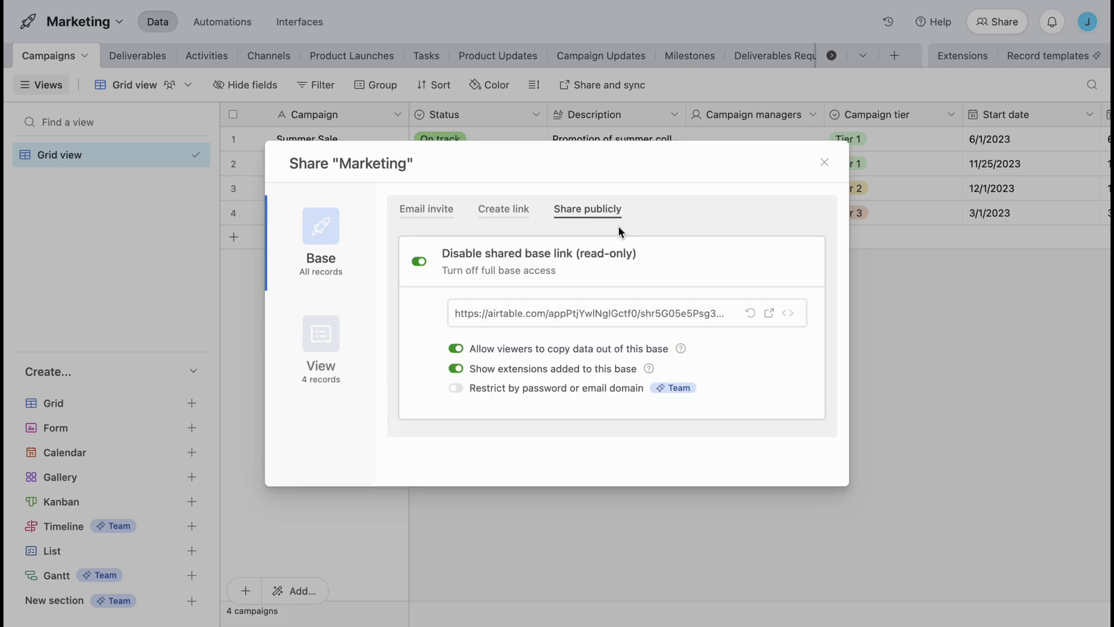
left_click(719, 313)
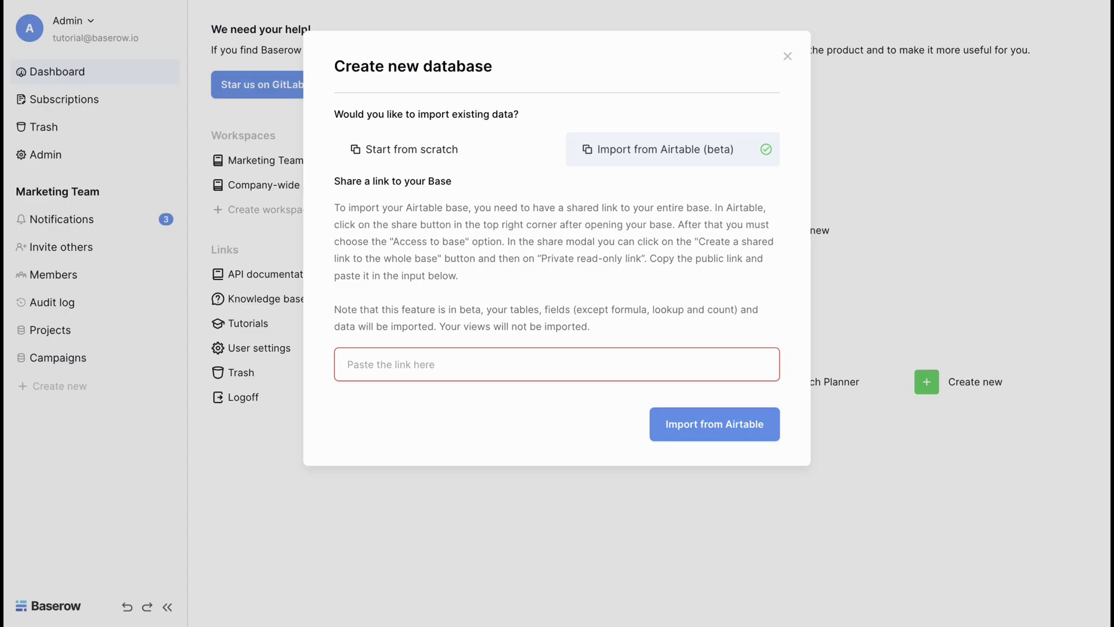
- Paste the Airtable link, import the Marketing base with its 11 tables, and open it
left_click(361, 363)
type("https://airtable.com/appPtjYwlNglGctf0/shr5G05e5Psg3Dfvu")
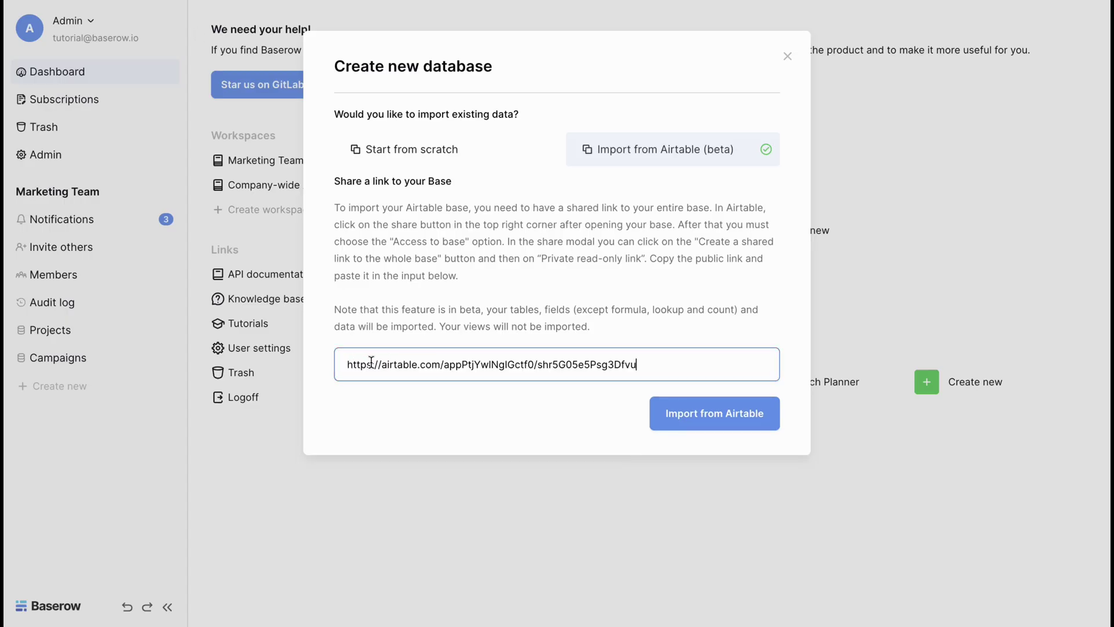
left_click(660, 421)
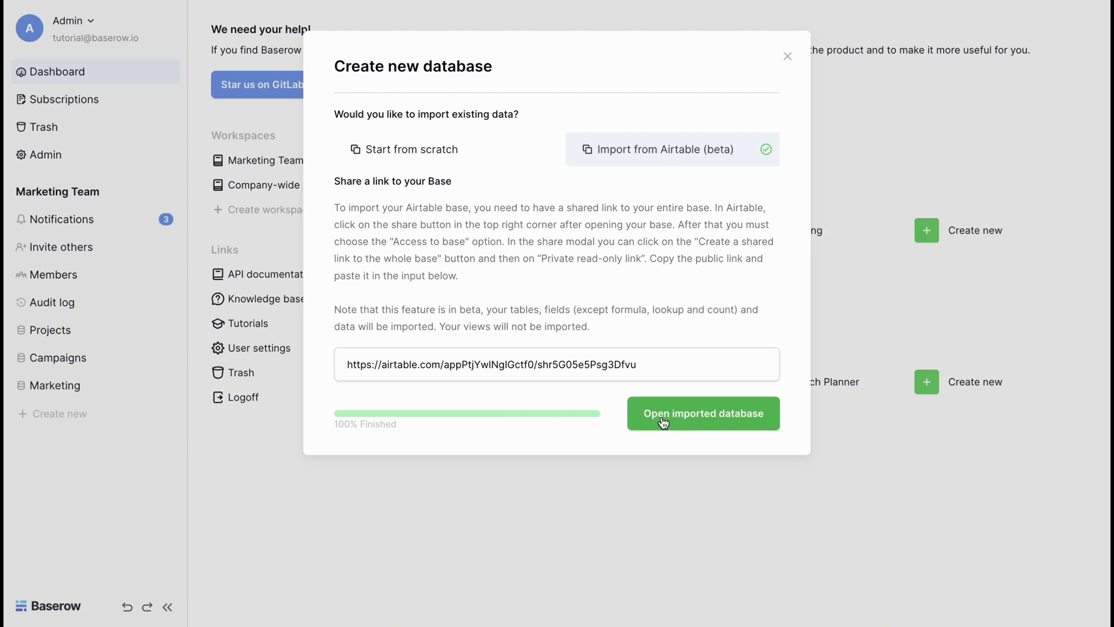
left_click(663, 423)
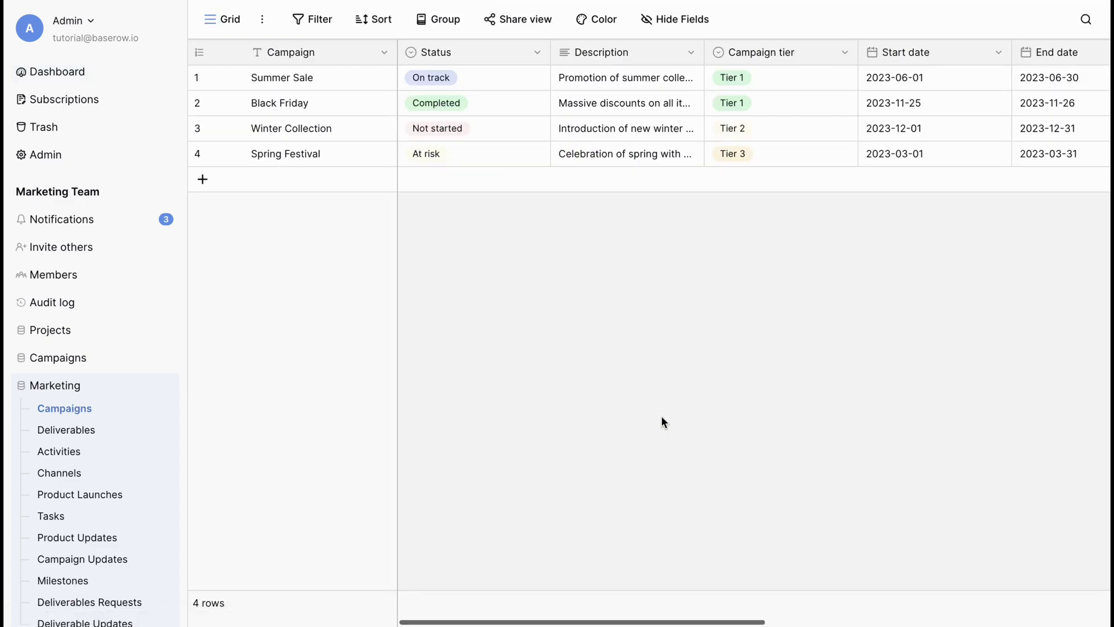
scroll(149, 348, "down", 3)
scroll(149, 348, "down", 2)
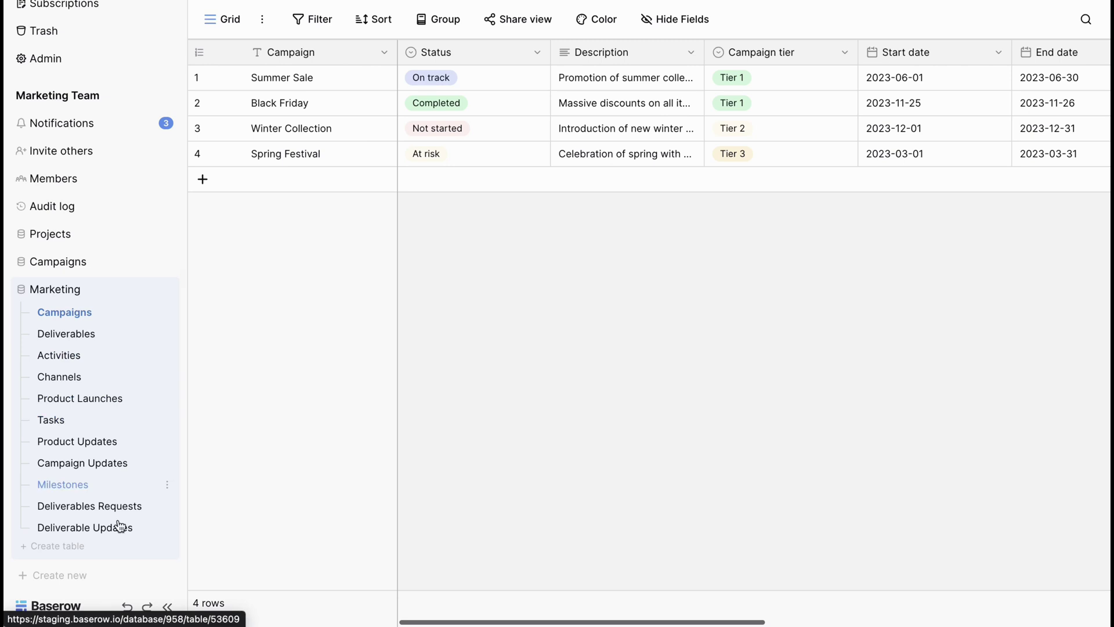
left_click(84, 577)
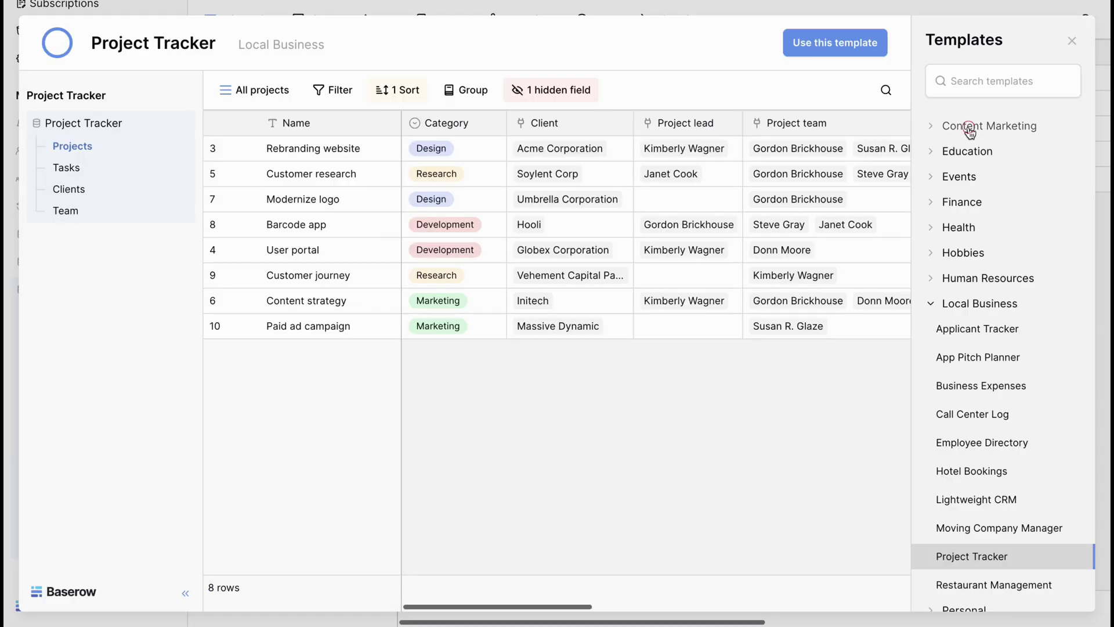
- Install the Email Marketing Campaigns template from the Content Marketing category into Marketing Team
left_click(968, 128)
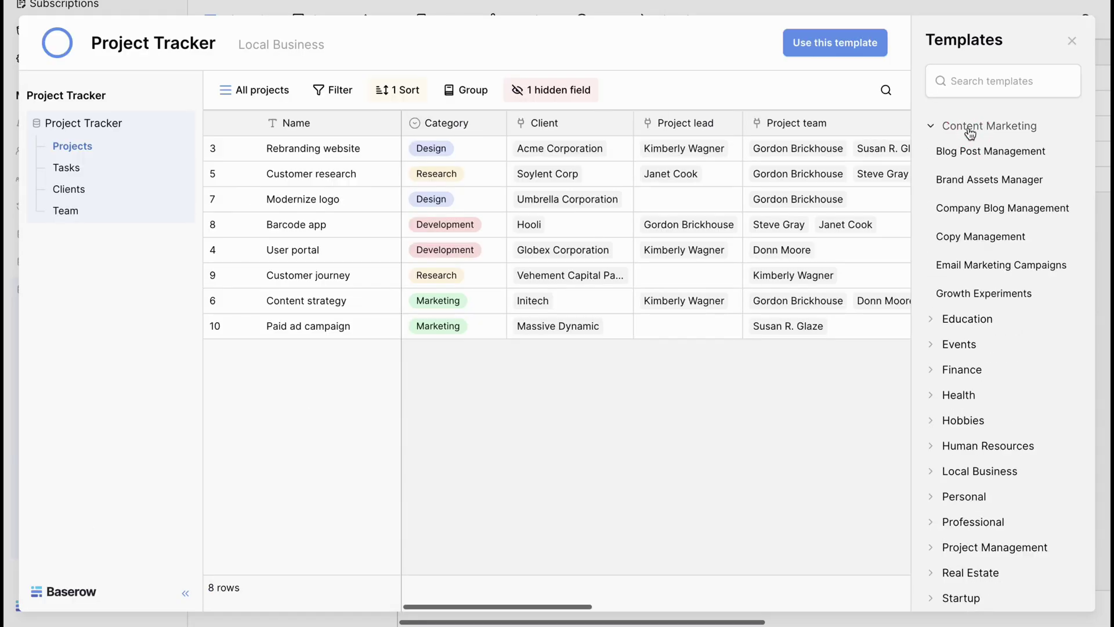
left_click(997, 266)
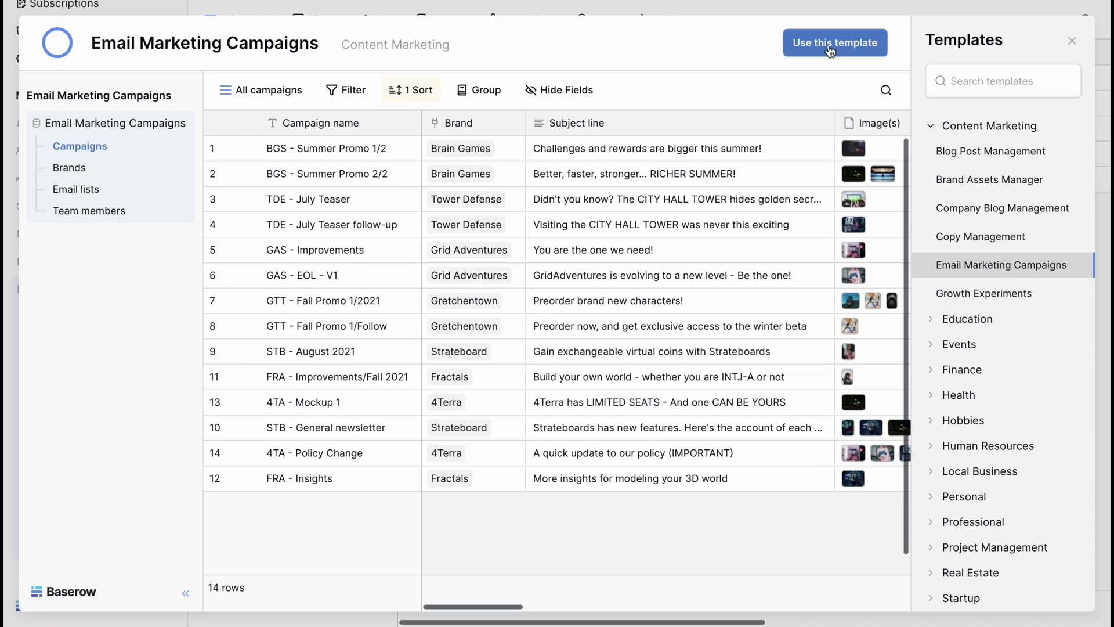
left_click(831, 51)
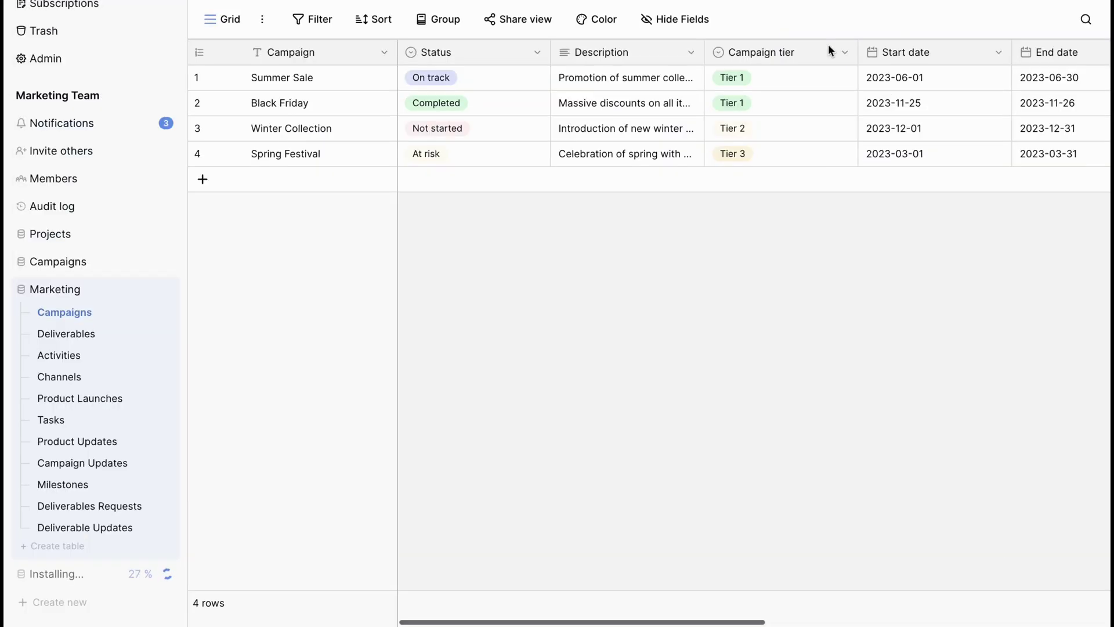
- Under Email Marketing Campaigns, view the Email lists table, then the Team members table
scroll(113, 525, "down", 1)
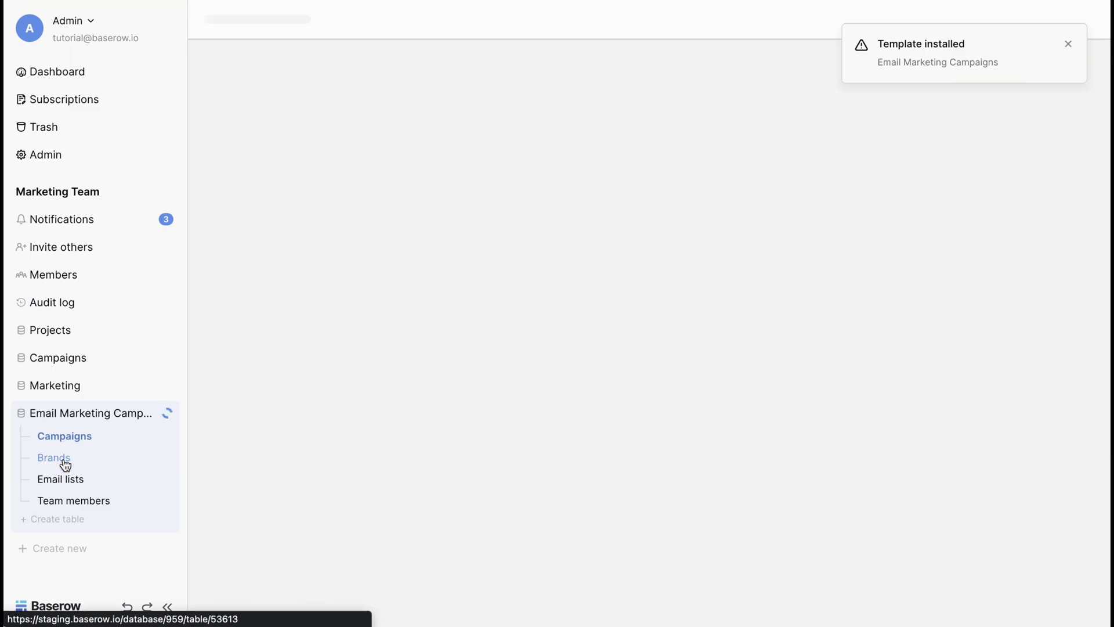
left_click(75, 485)
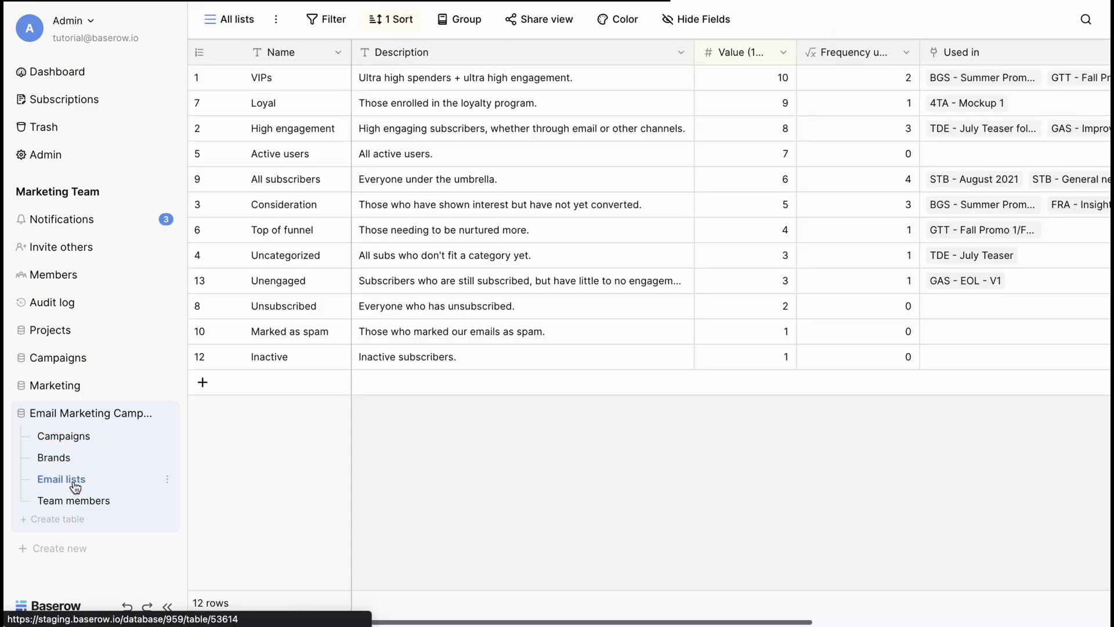
left_click(78, 500)
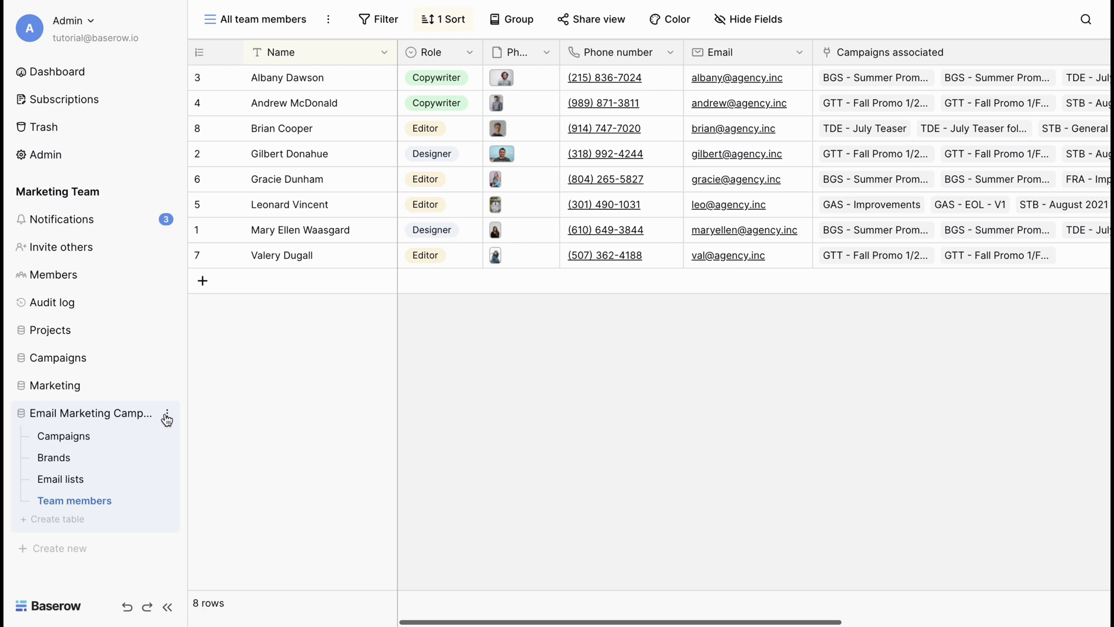
- View the API documentation for the Email Marketing Campaigns database (ID 959)
left_click(167, 416)
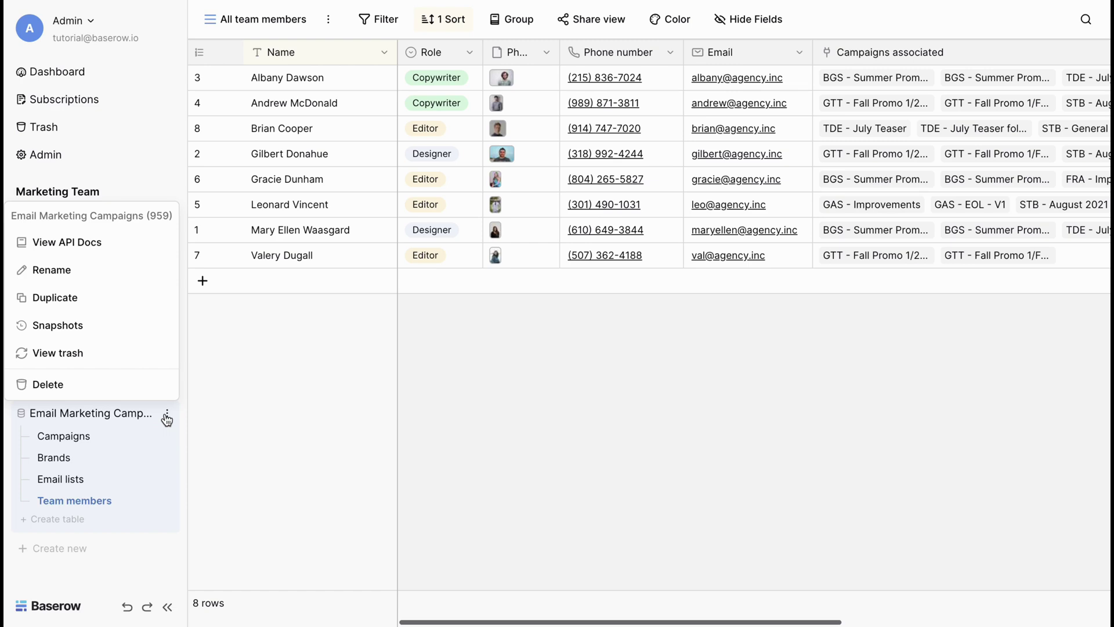
left_click(120, 249)
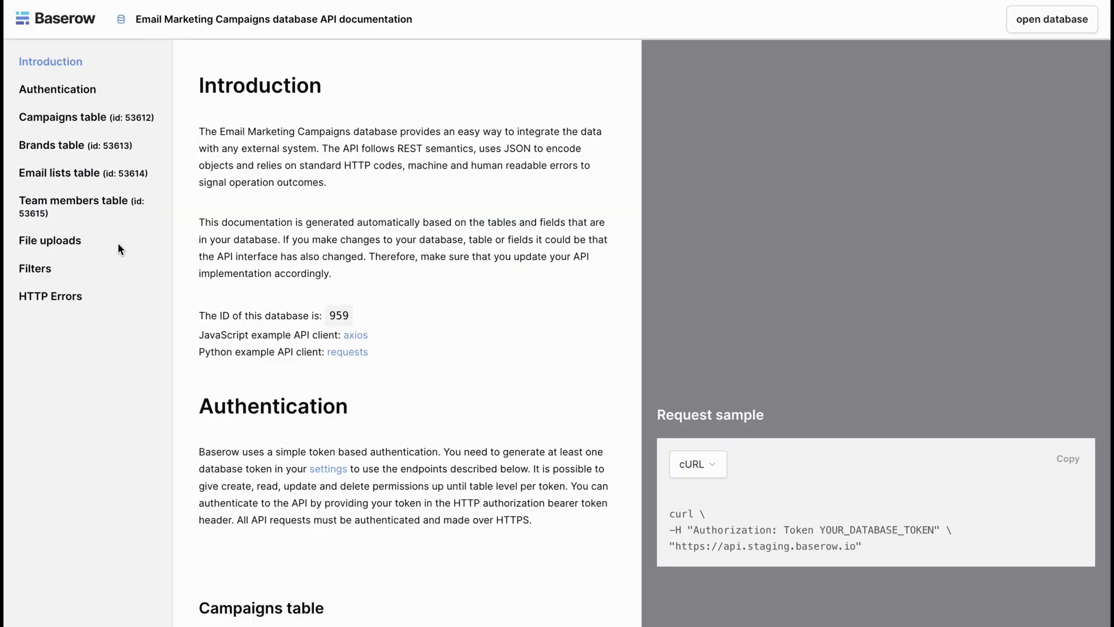
- Read the Campaigns table's List fields API docs, then duplicate the Email Marketing Campaigns database
left_click(83, 120)
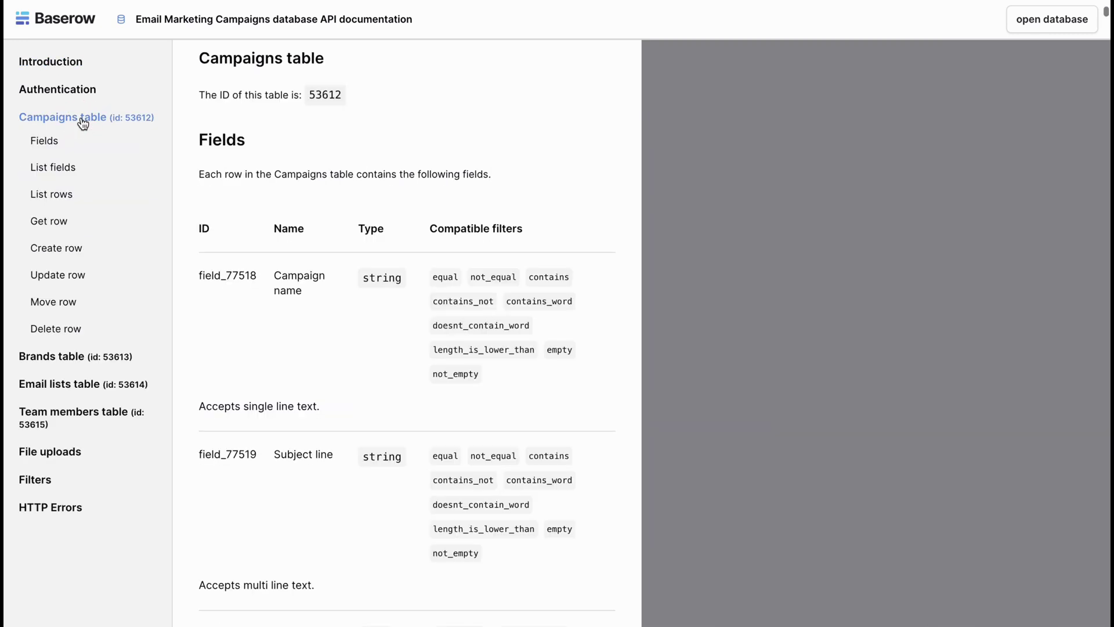
left_click(62, 169)
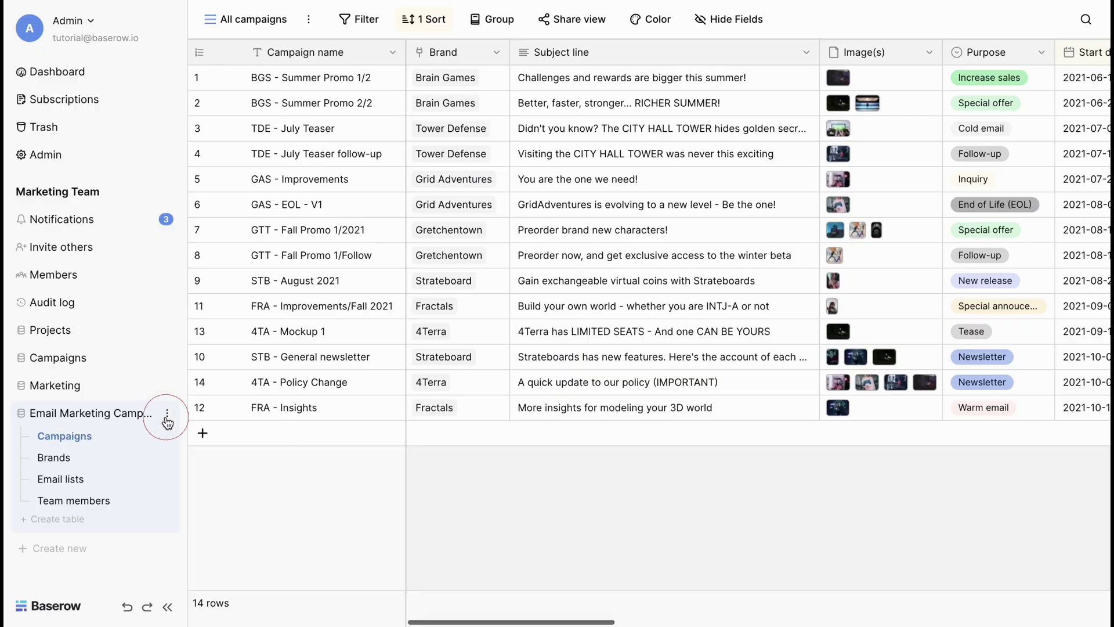
left_click(167, 413)
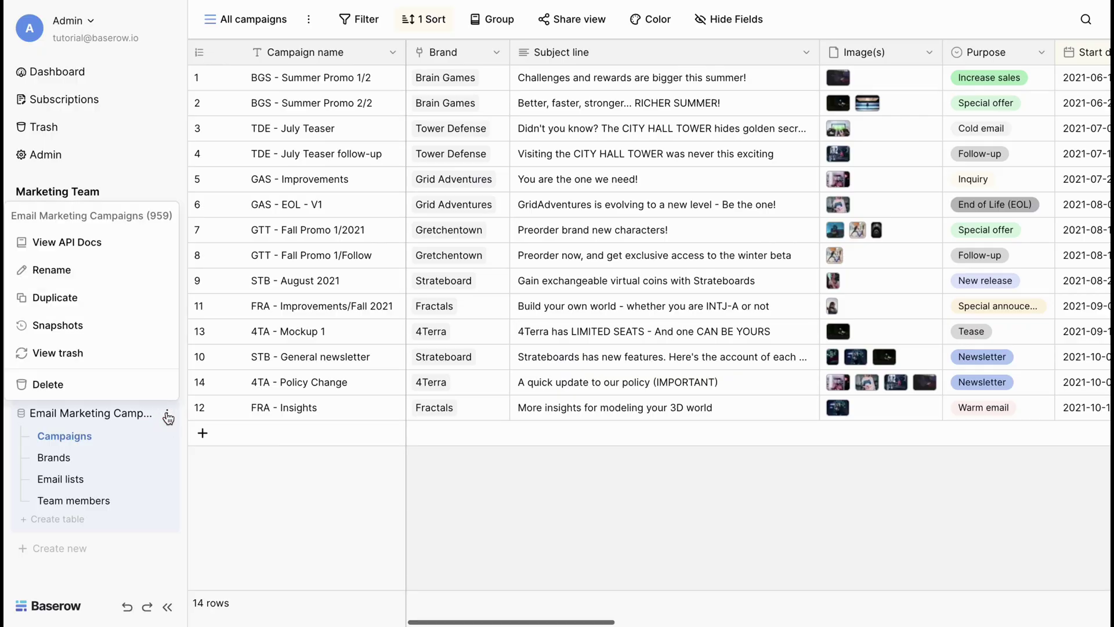
left_click(93, 301)
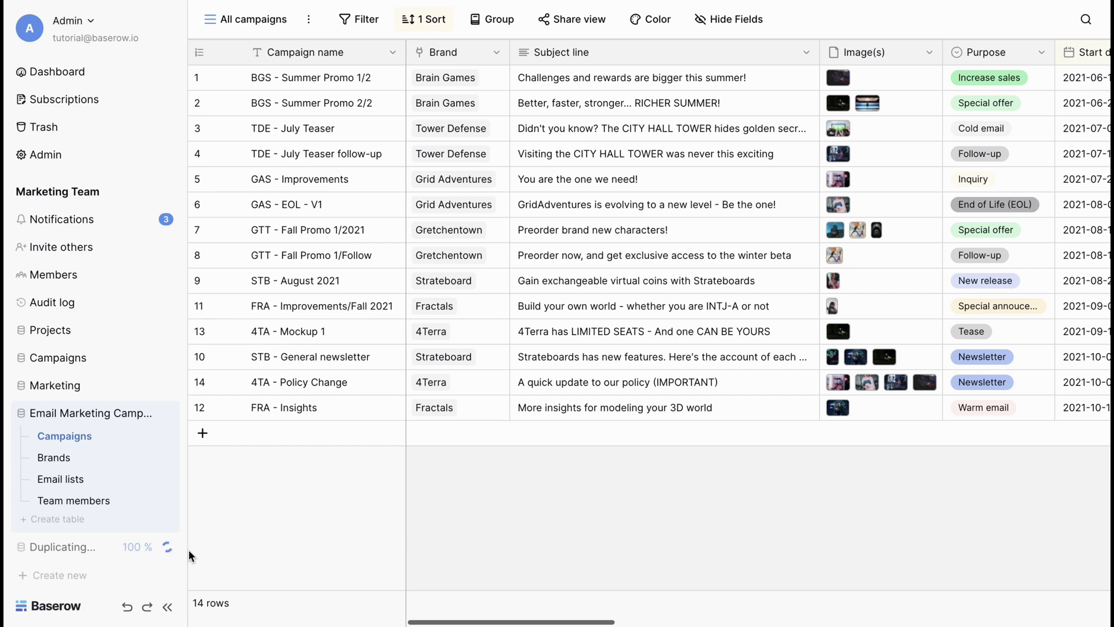
- Expand the new Email Marketing Campaigns 2 database and view its Campaigns table
left_click(127, 545)
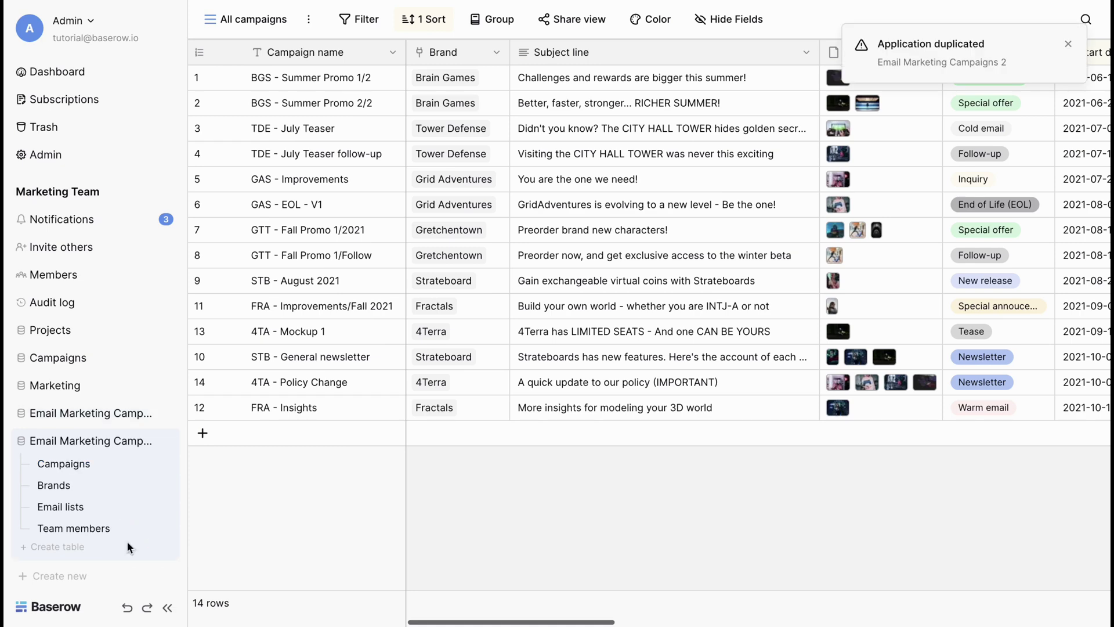
left_click(74, 464)
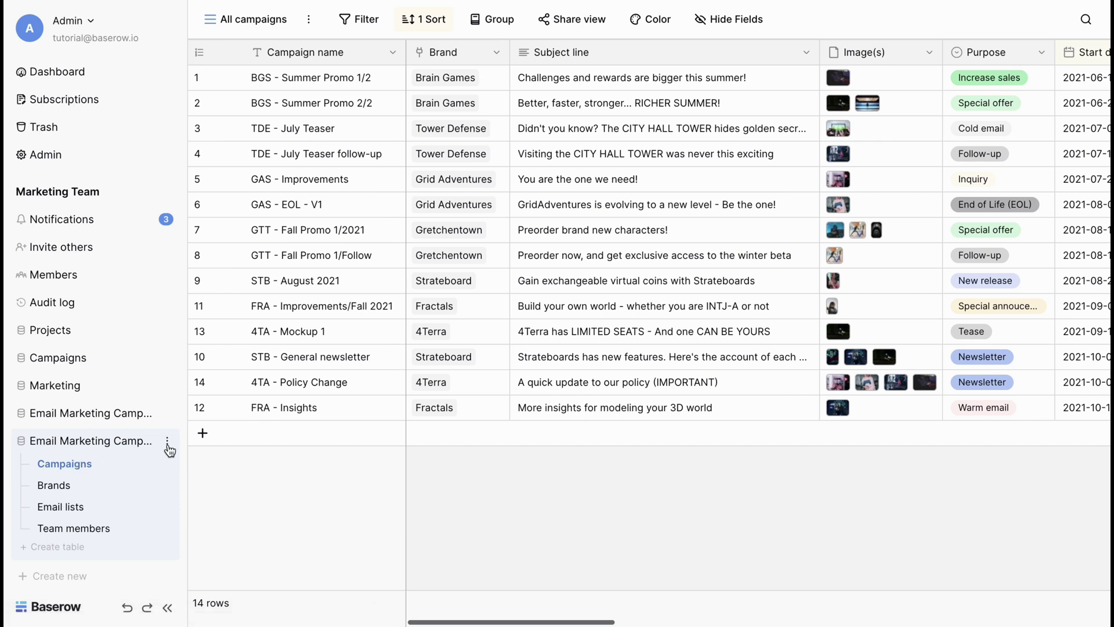
- Rename the copied Email Marketing Campaigns 2 database to 'Blog posts'
left_click(167, 445)
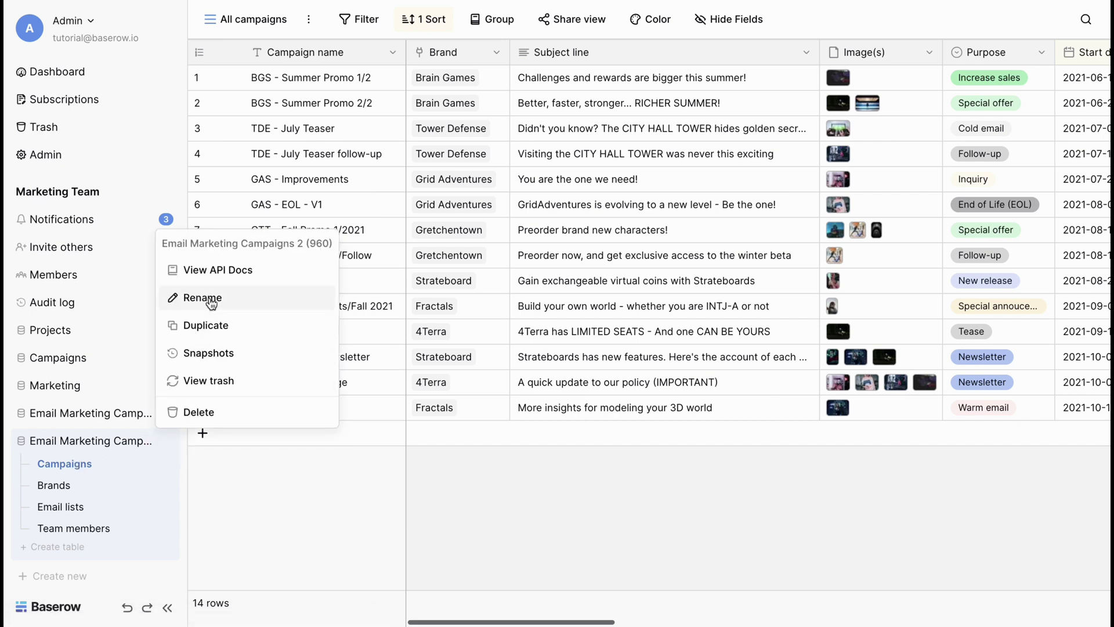
left_click(209, 291)
key("ctrl+a")
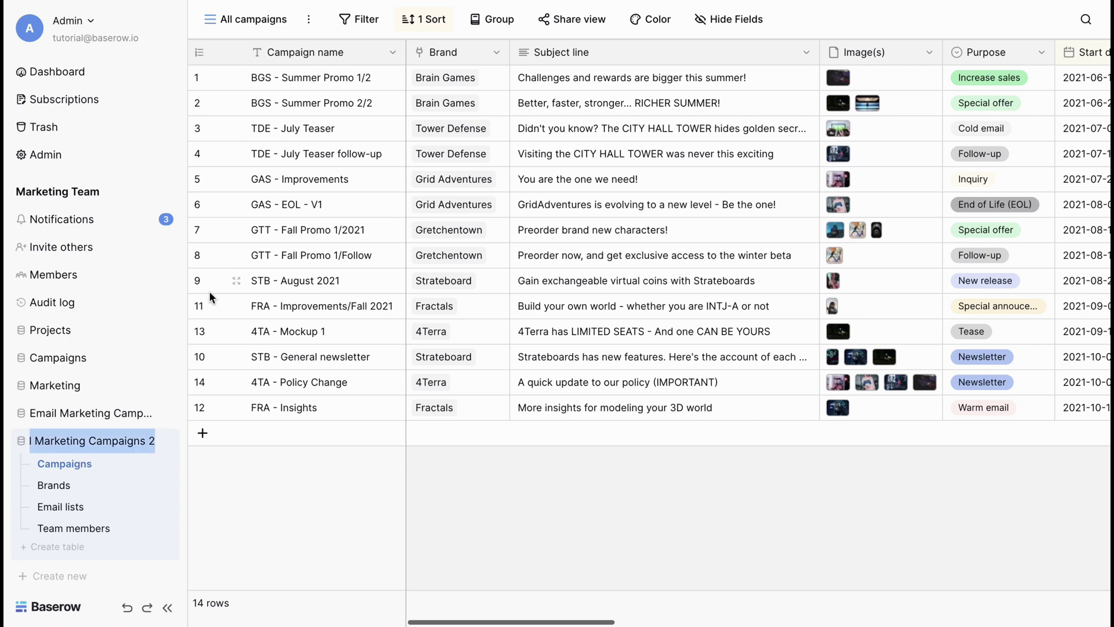
type("Blog posts")
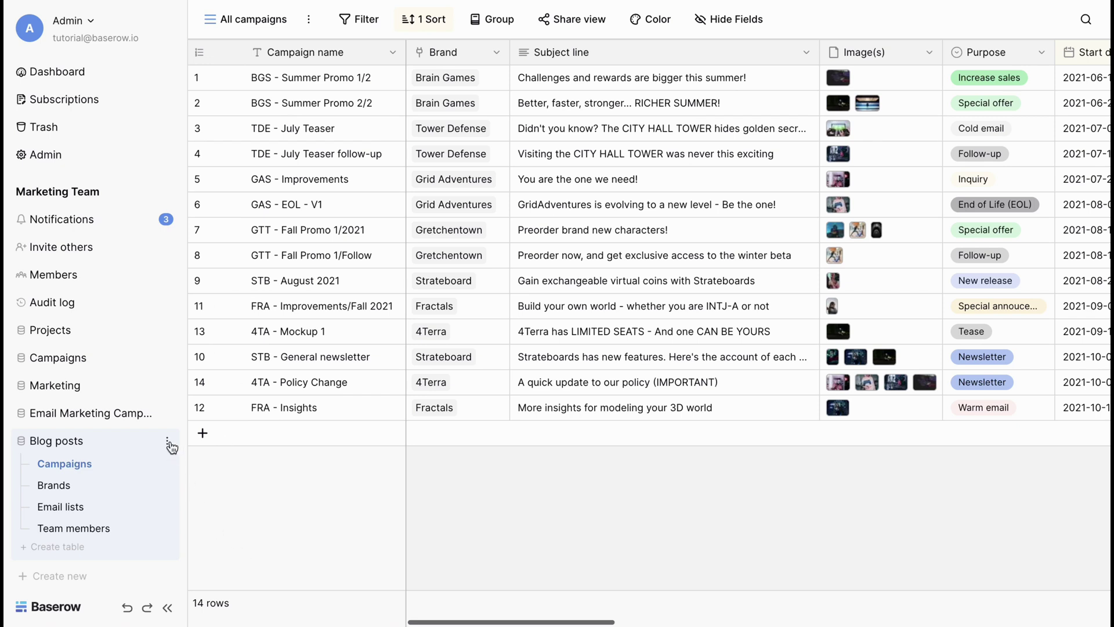
- Create a snapshot of the Blog posts database and restore it as a new database
left_click(168, 444)
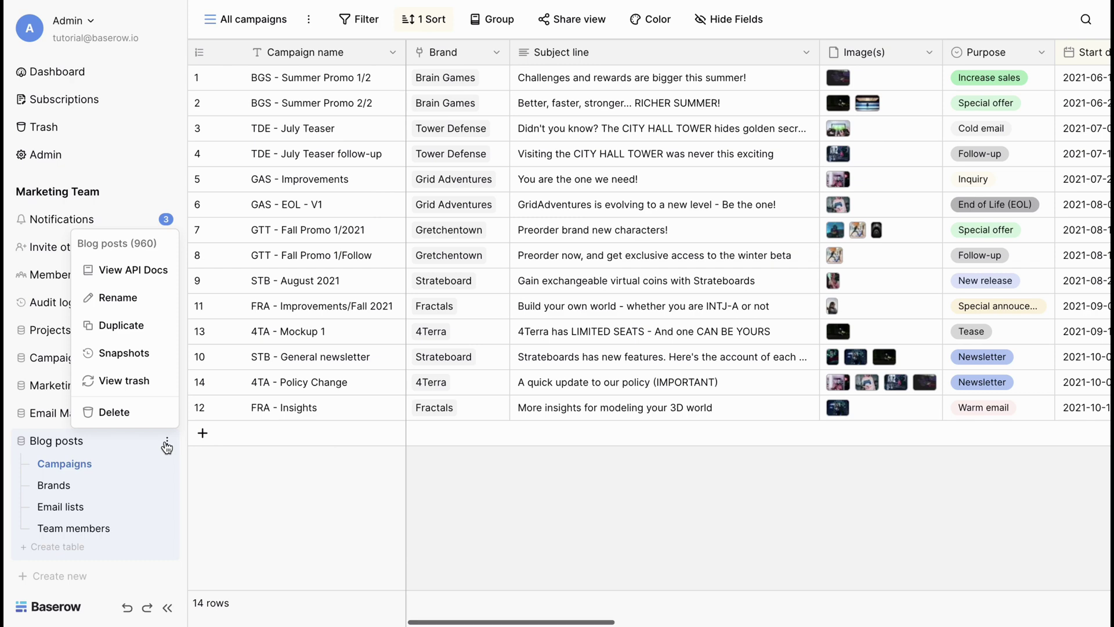
left_click(141, 355)
left_click(703, 239)
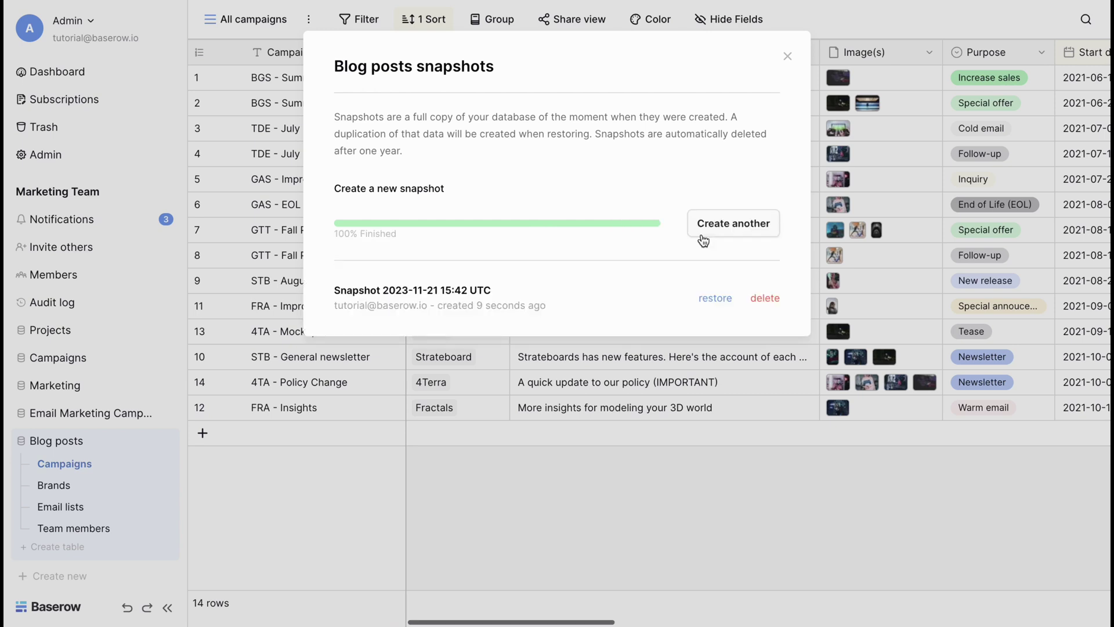
left_click(723, 301)
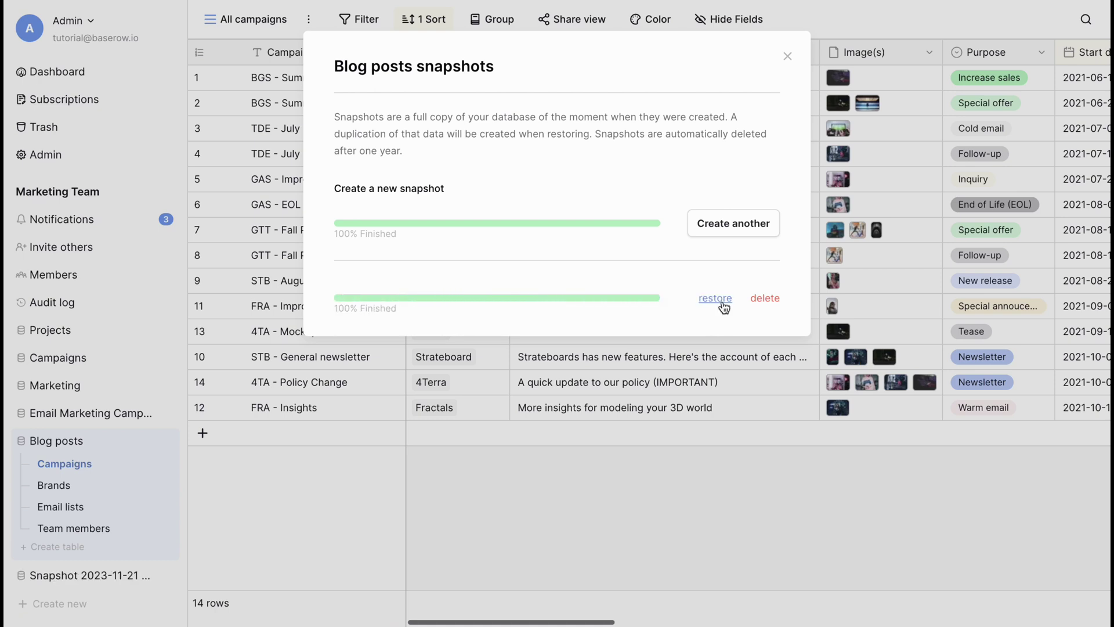
- Open the Campaigns table of the restored Snapshot 2023-11-21 database, showing 14 campaigns
left_click(317, 496)
left_click(110, 575)
left_click(76, 500)
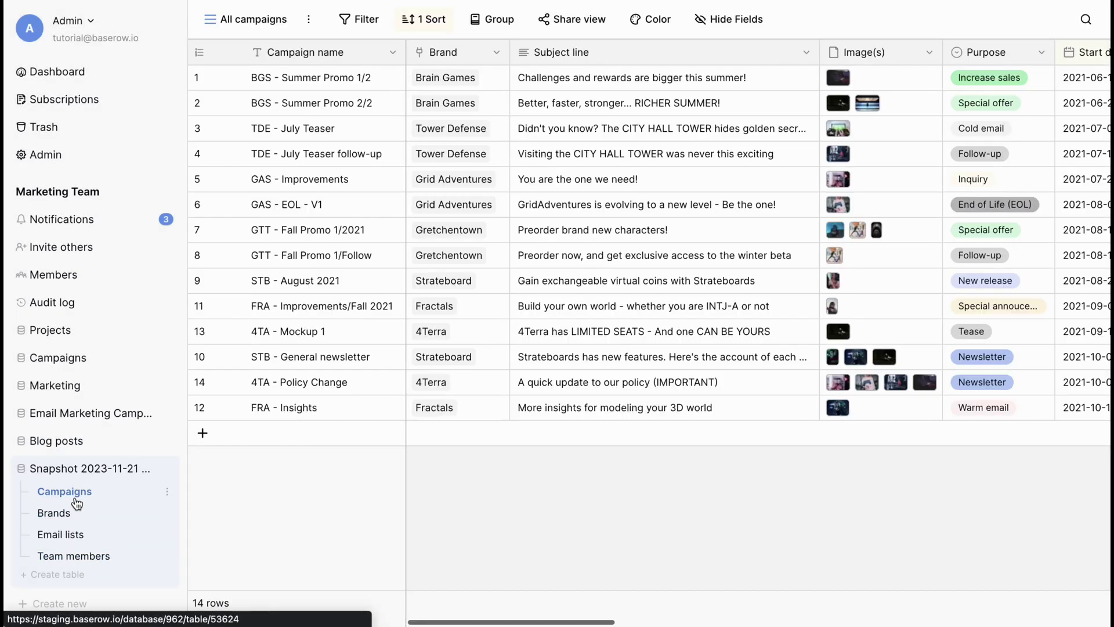
left_click(167, 468)
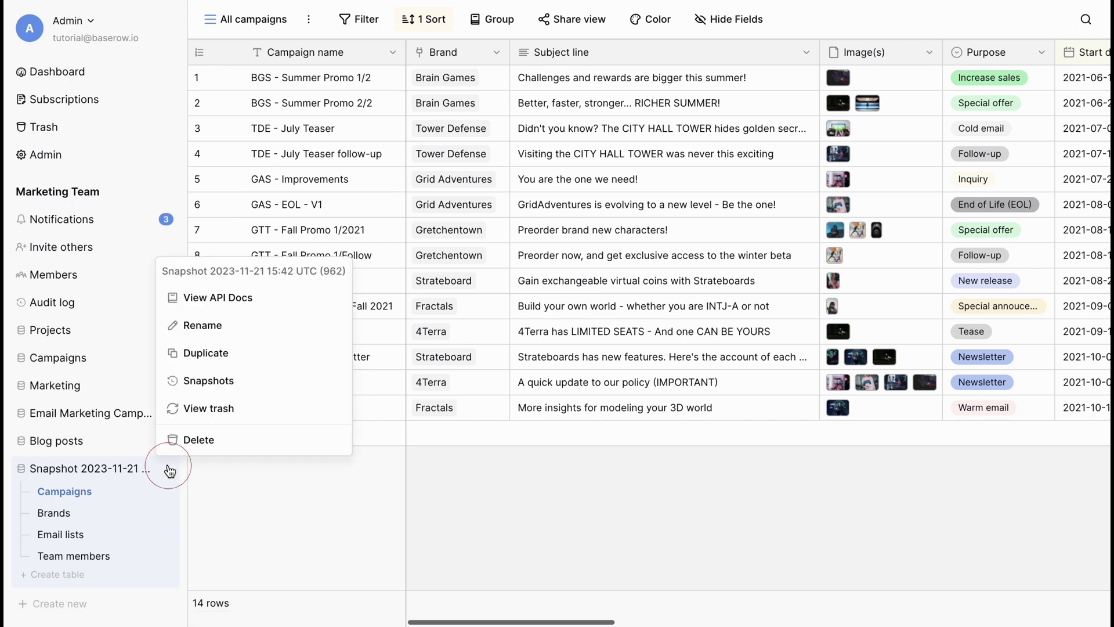
left_click(198, 436)
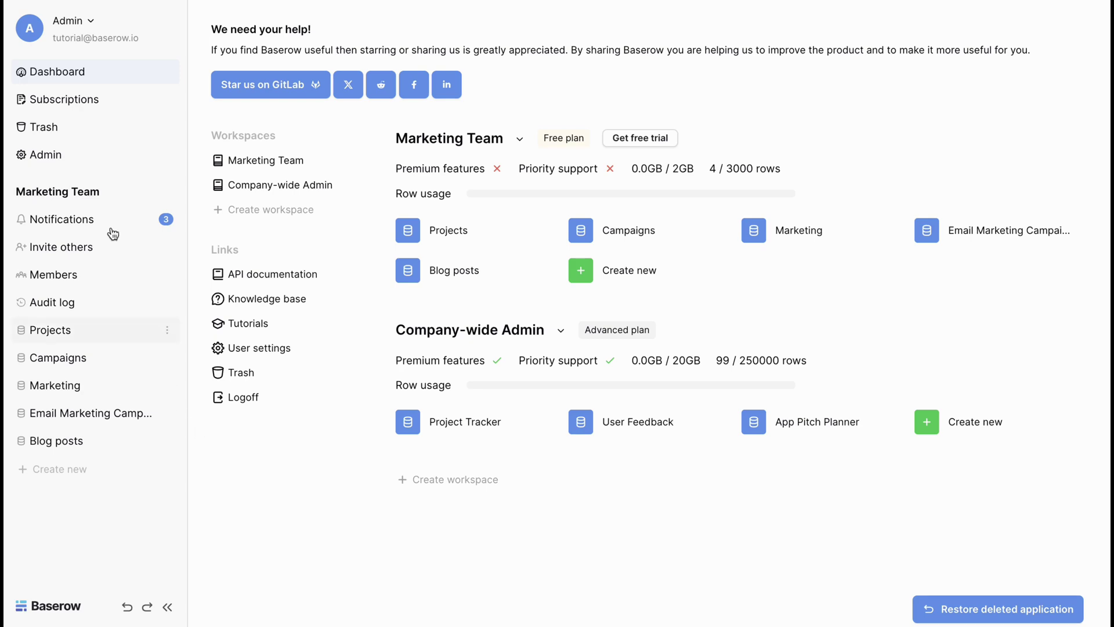
left_click(72, 128)
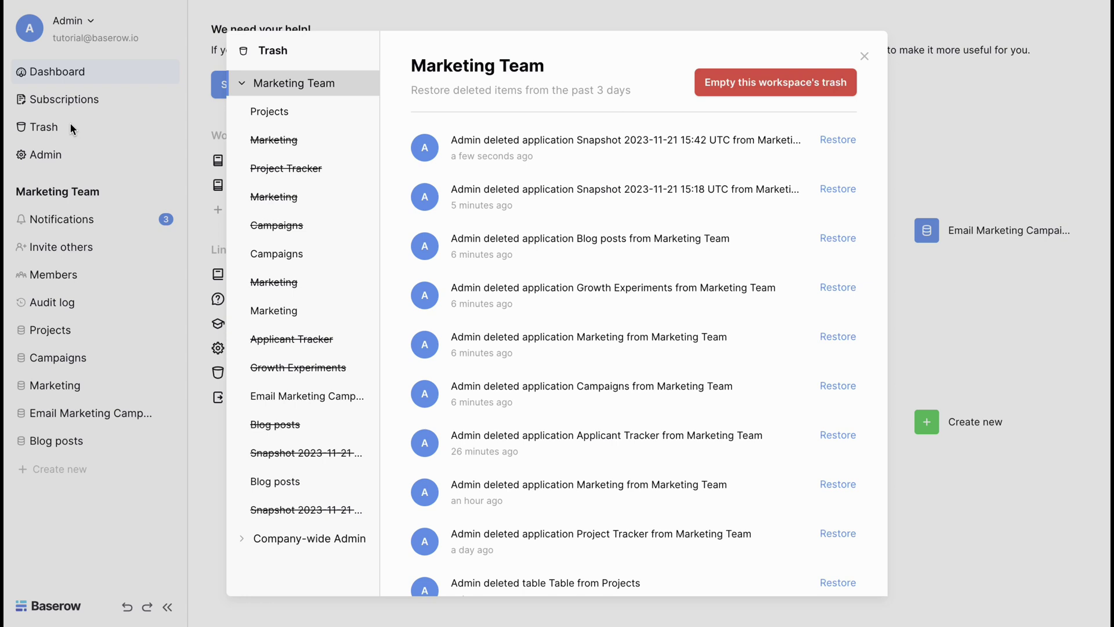
left_click(297, 508)
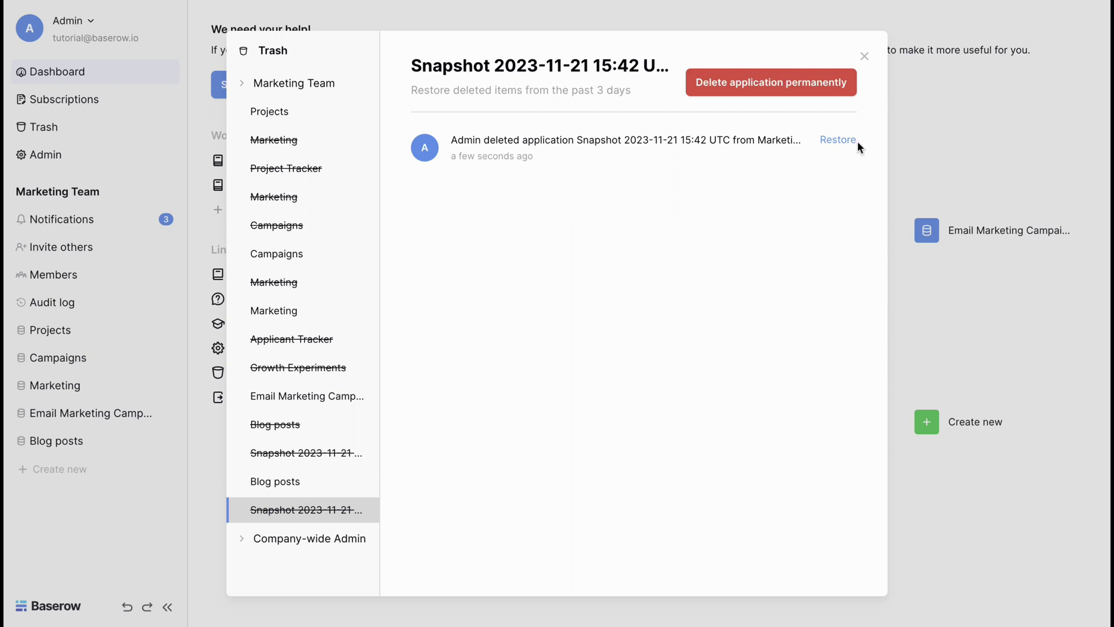
left_click(838, 141)
left_click(864, 56)
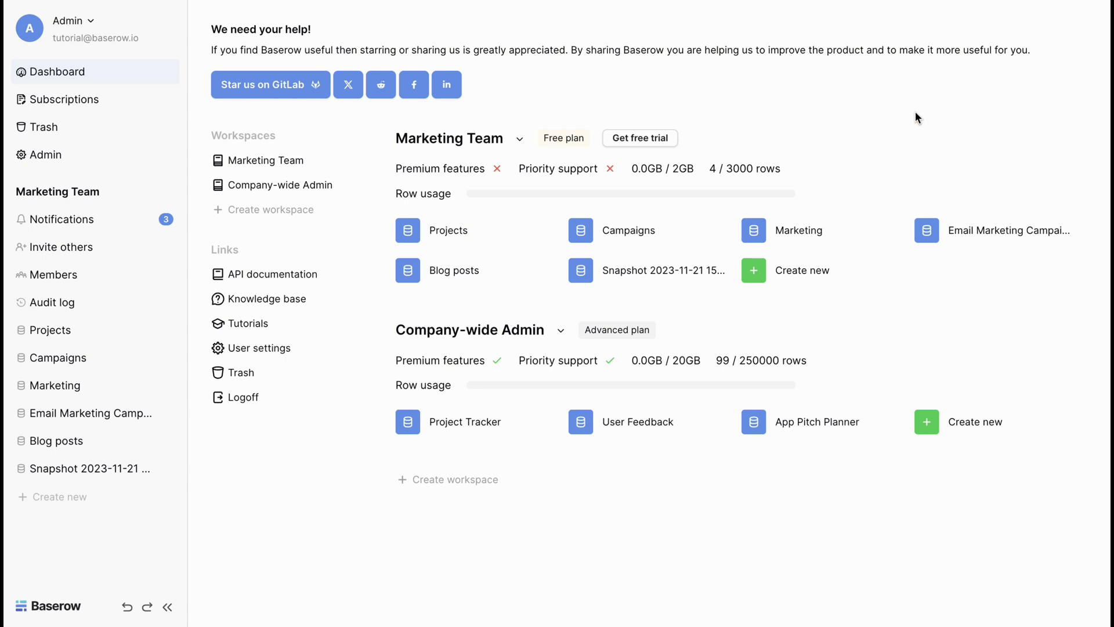
- Browse Projects, Campaigns and Marketing, viewing Marketing's Campaigns, Deliverables and Activities tables
left_click(456, 231)
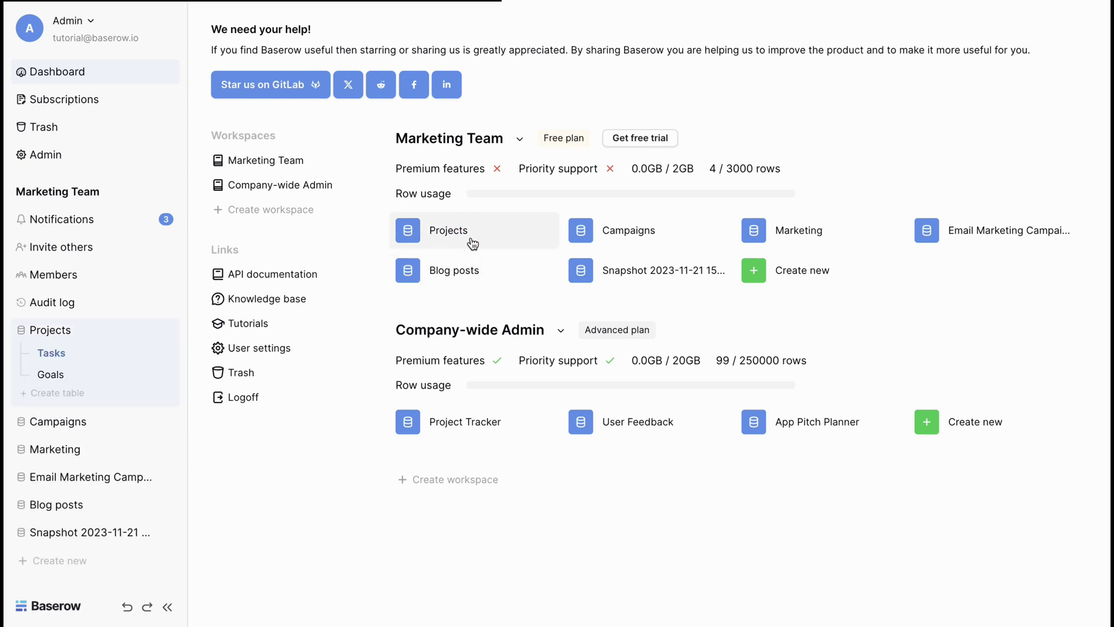
left_click(124, 421)
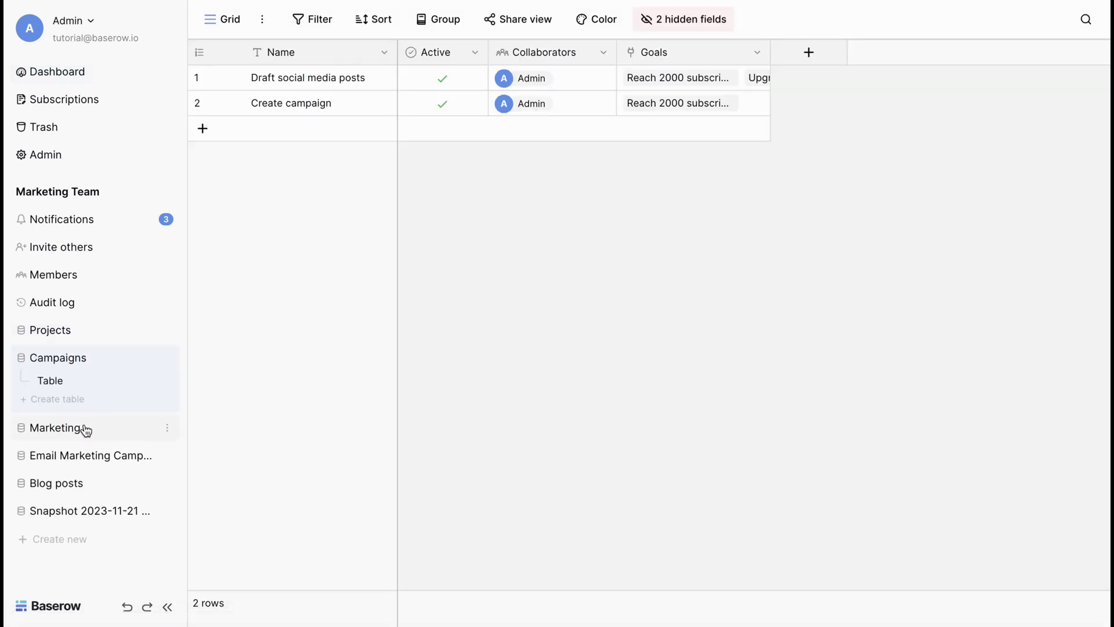
left_click(62, 427)
left_click(62, 412)
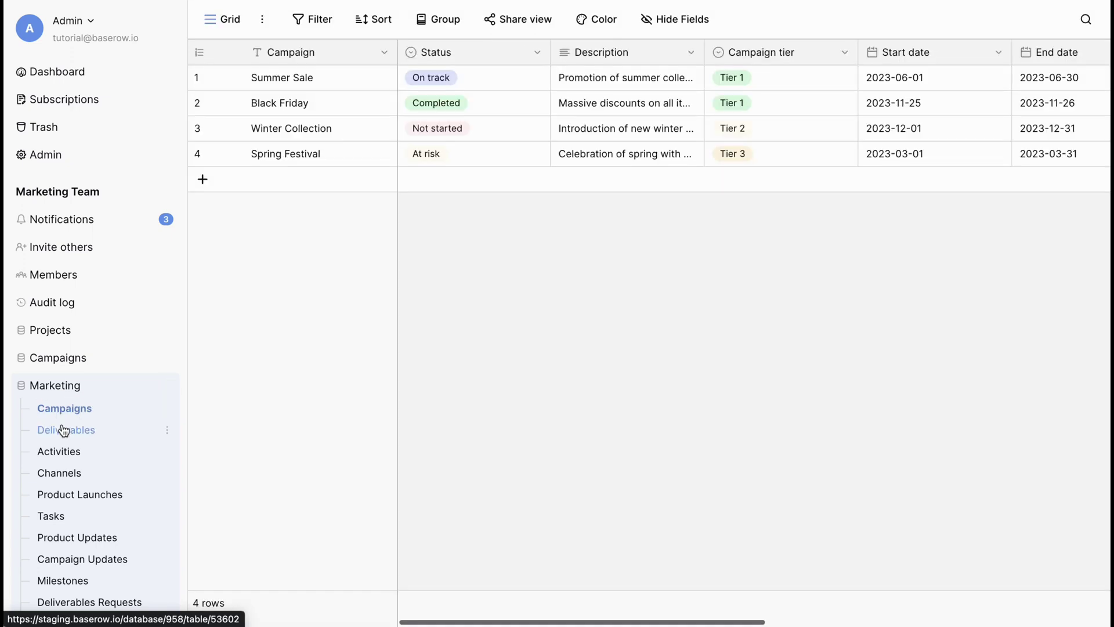
left_click(62, 430)
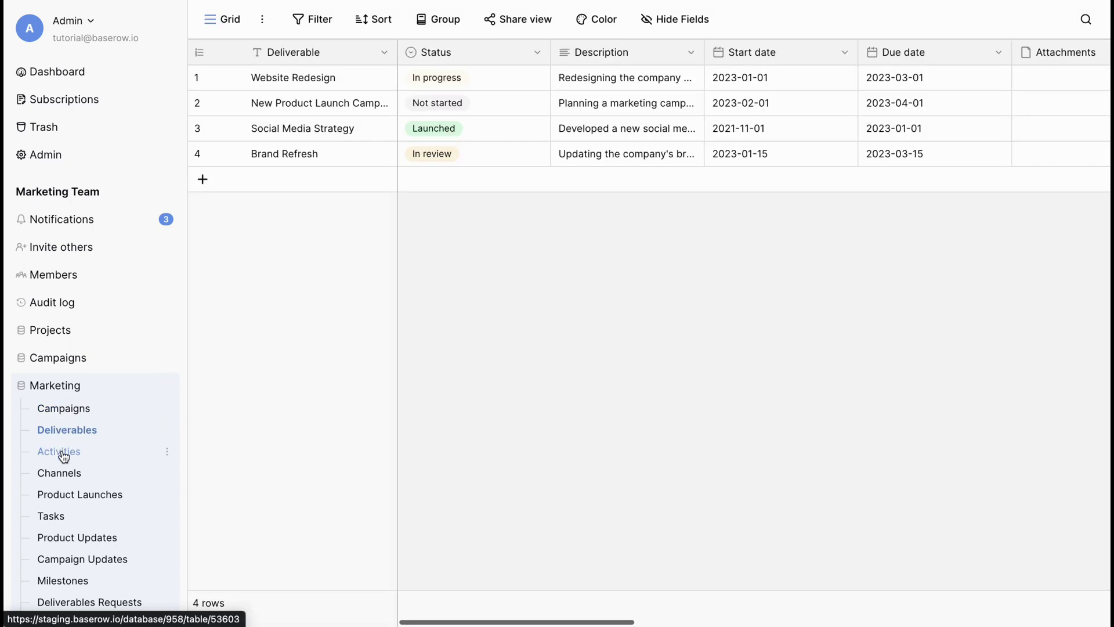
left_click(63, 455)
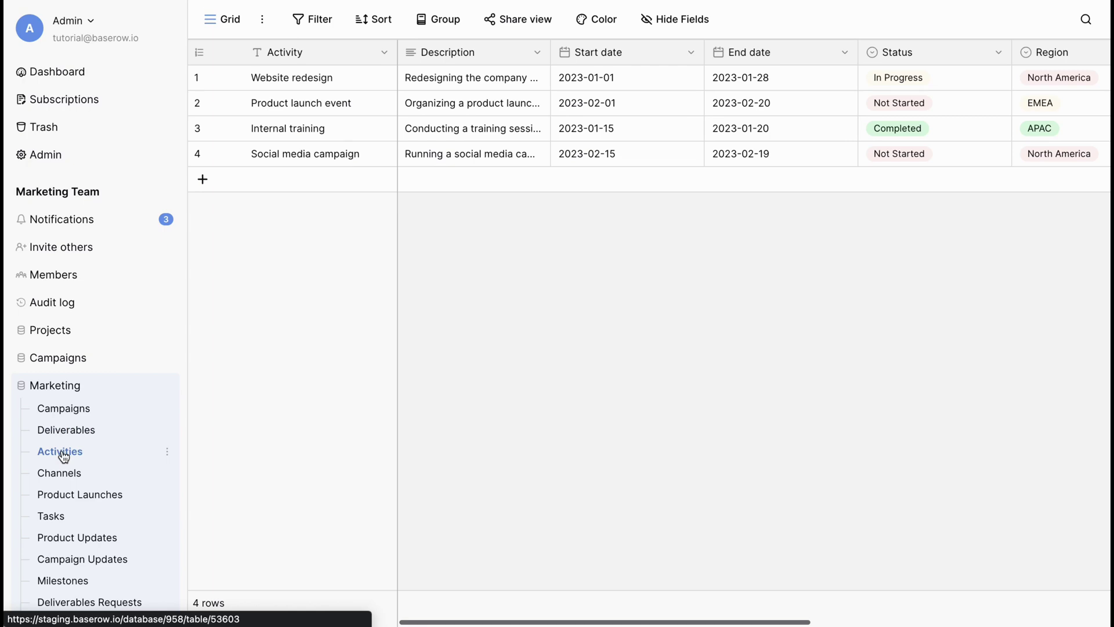